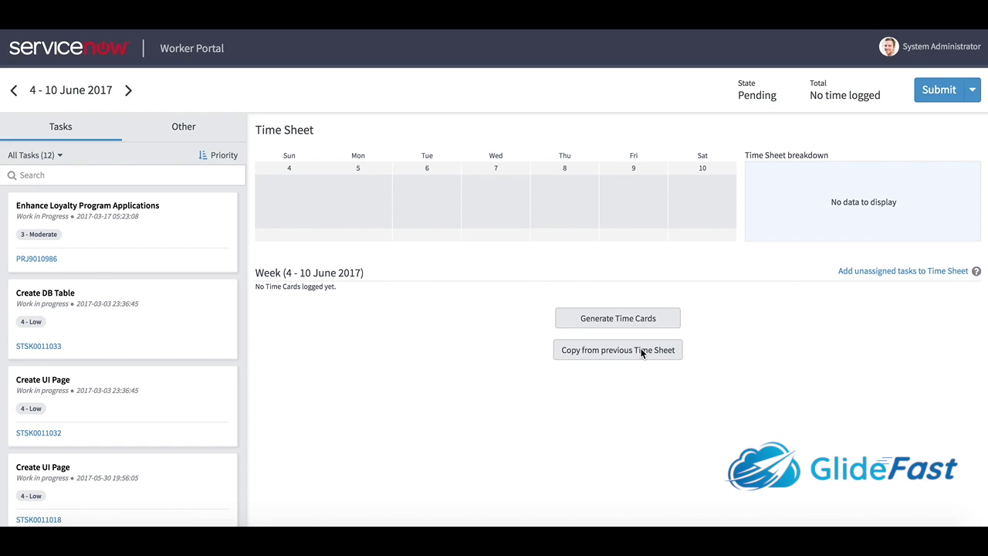
- Copy the Out of office, KTLO and Test Story cards from the 2017-05-28 time sheet
click(639, 351)
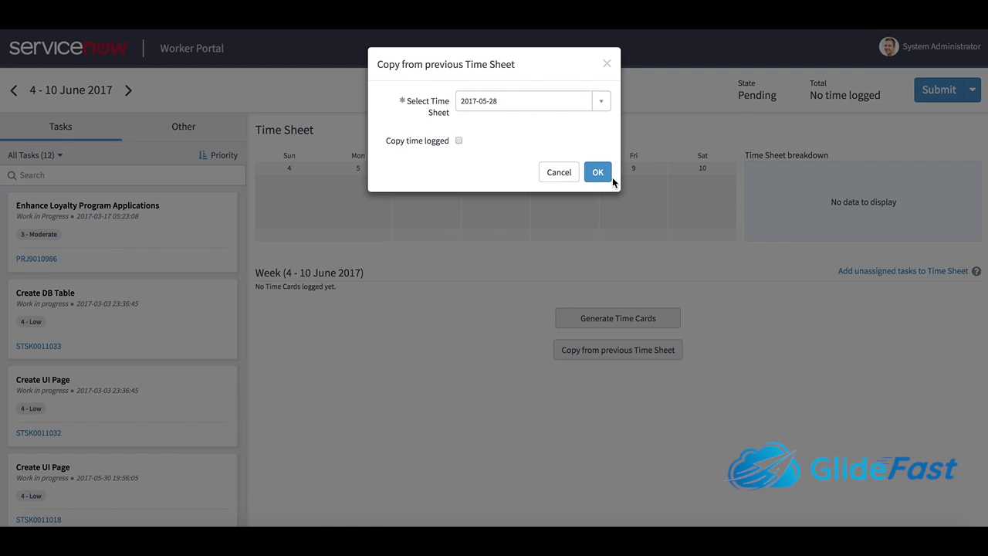
click(602, 173)
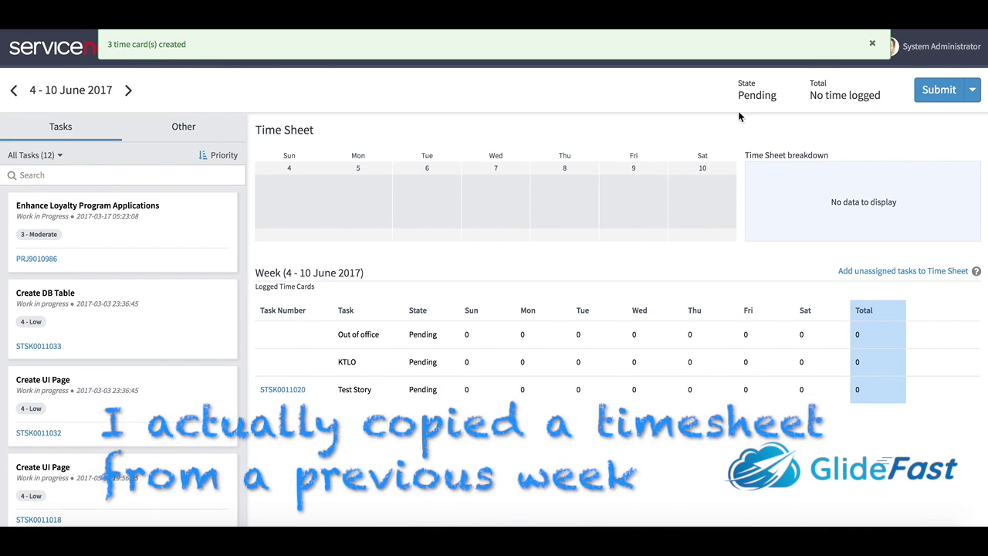
- Dismiss the cards-created notice and save 4 Tuesday hours and 1 Friday hour for Out of office
click(871, 44)
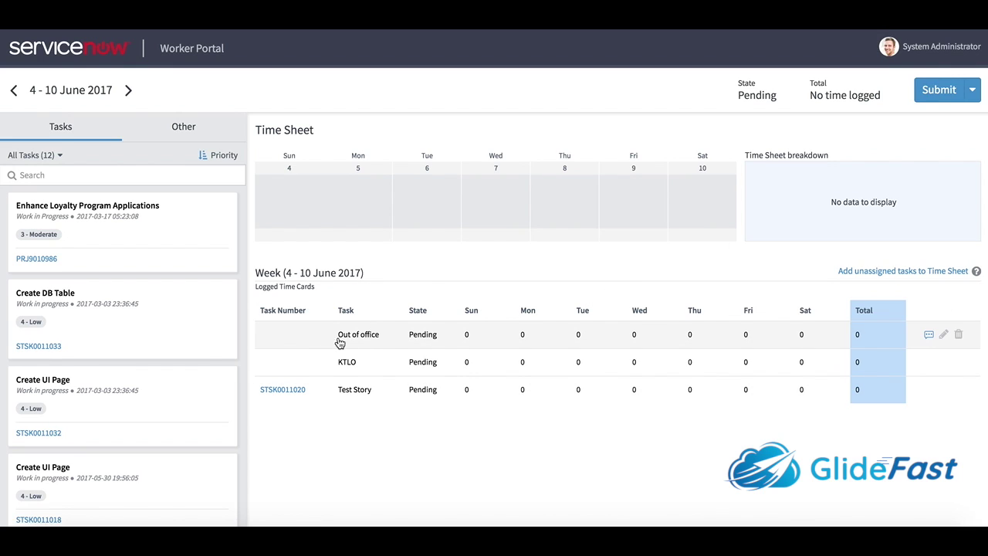
drag(337, 342, 398, 342)
click(397, 341)
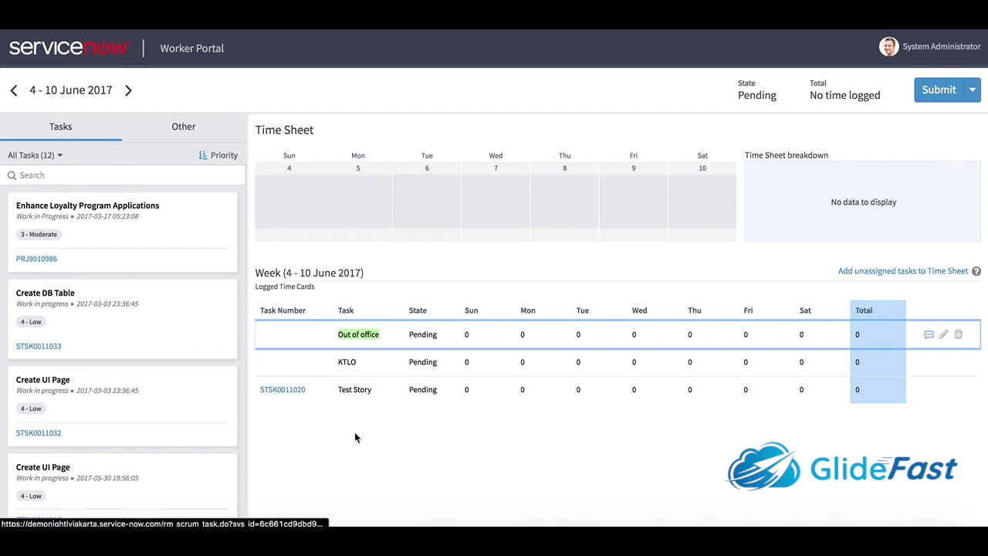
click(524, 361)
click(584, 335)
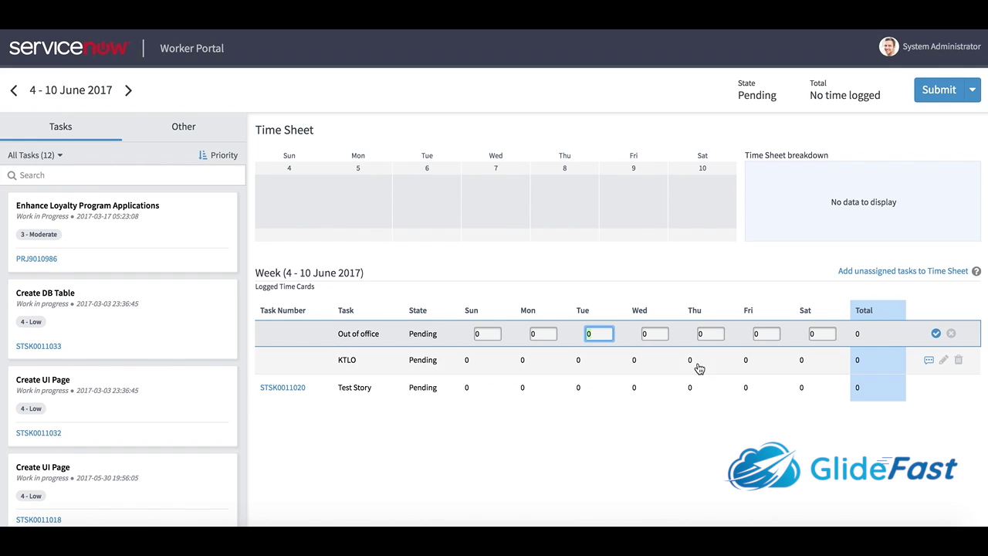
text(4)
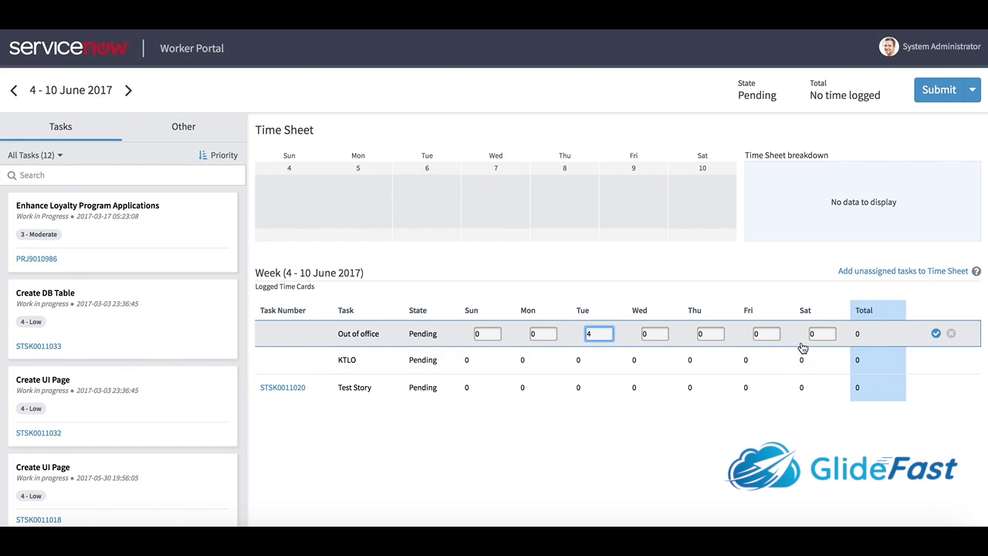
click(823, 335)
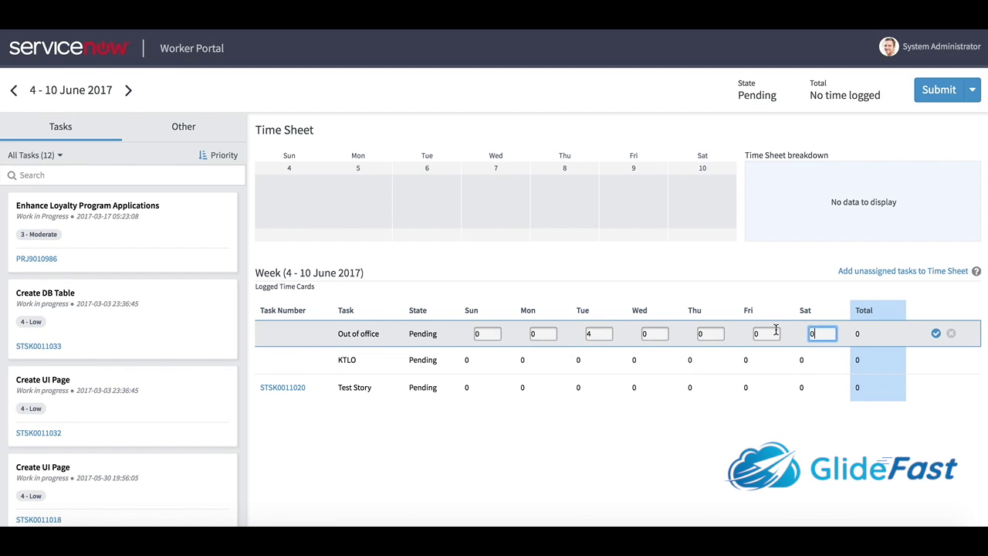
click(768, 333)
text(1)
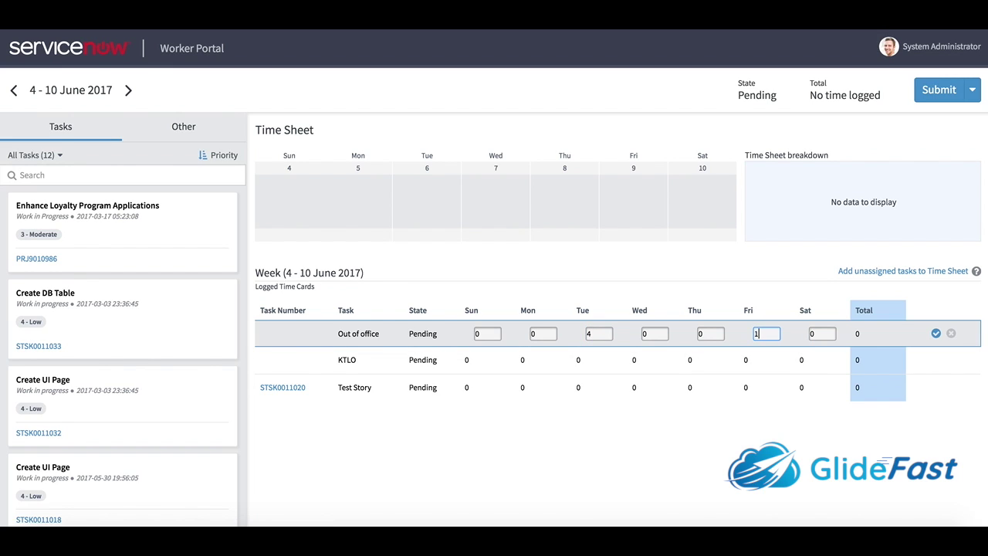
click(935, 333)
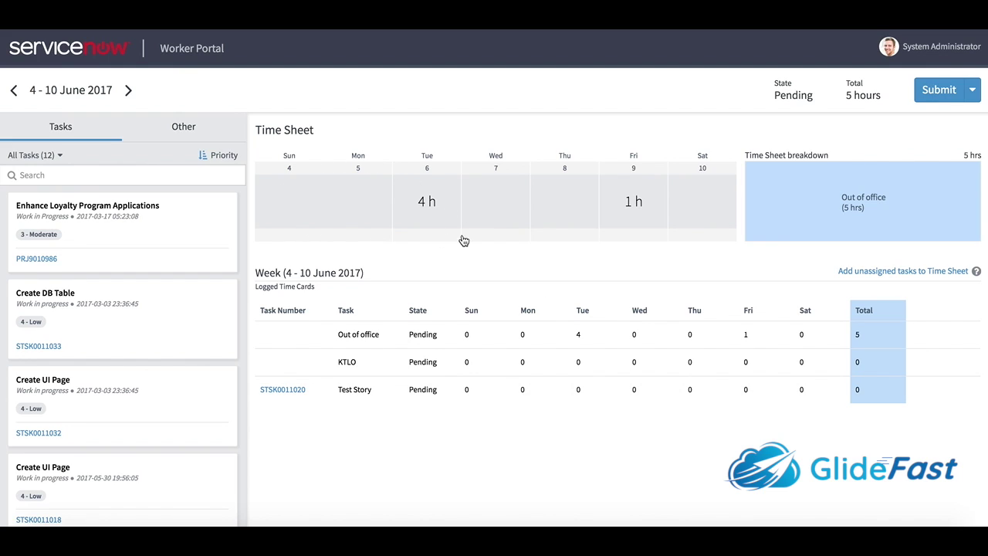
- Enter 2 Tuesday hours on the KTLO card
click(579, 362)
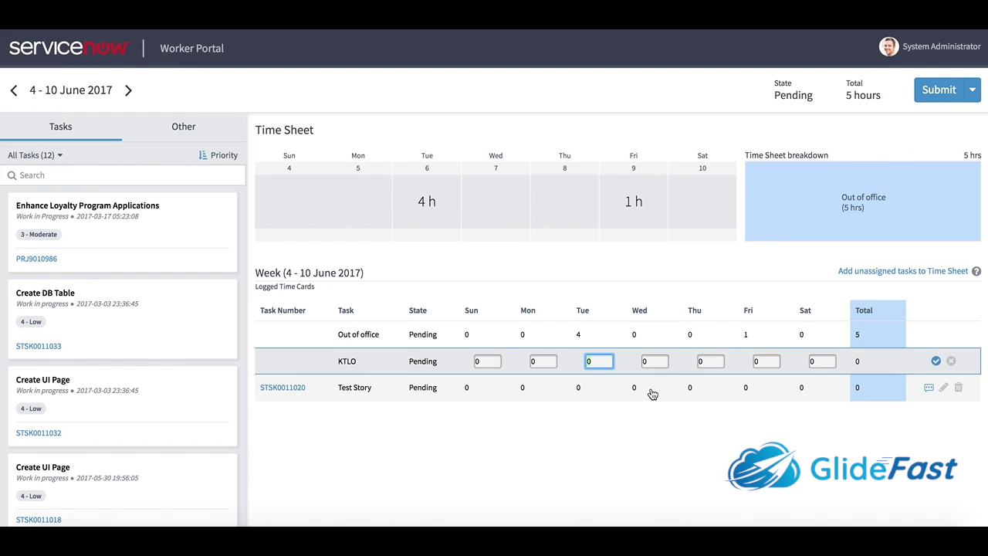
text(2)
key(Return)
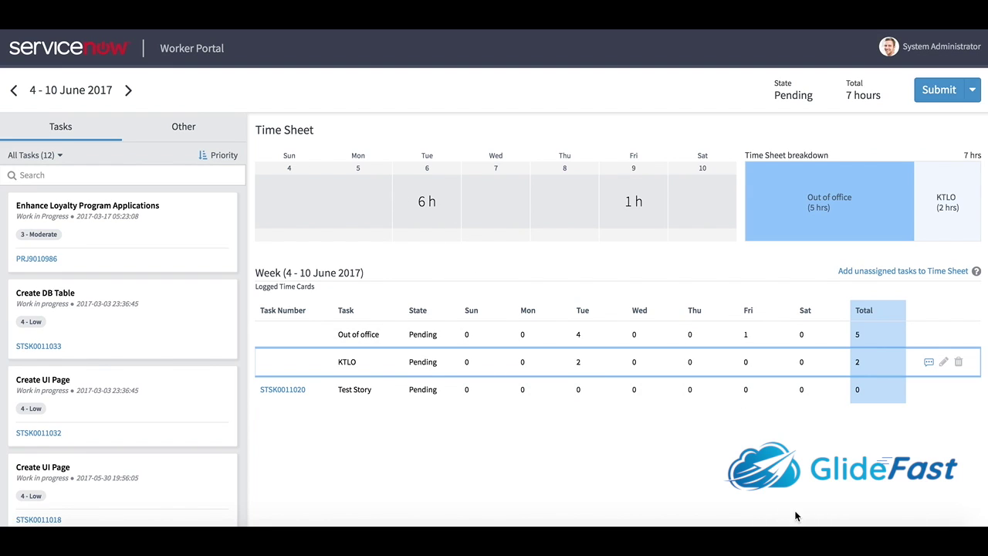
- Fill the Test Story card with 1, 5 and 6 hours for Sunday–Tuesday and save
mouse_move(857, 200)
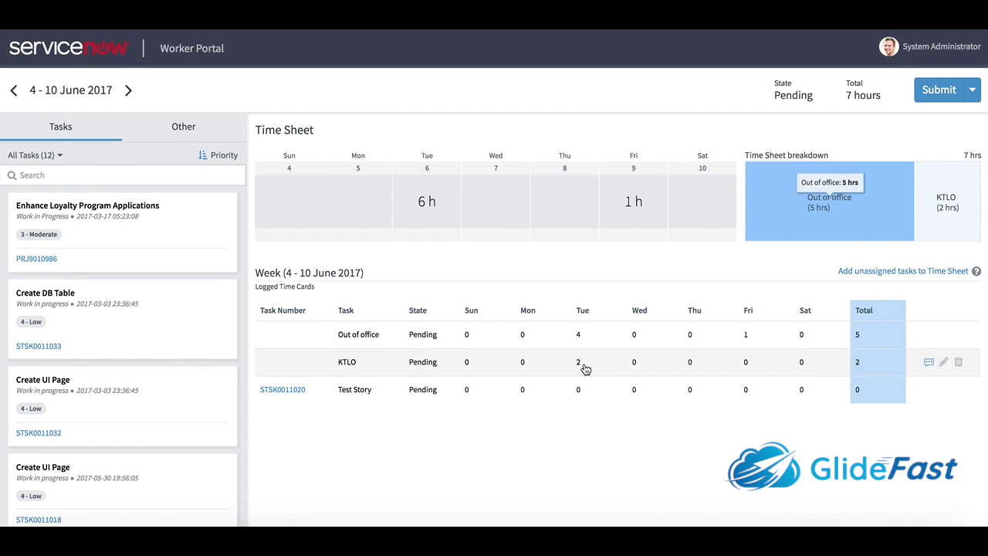
click(509, 397)
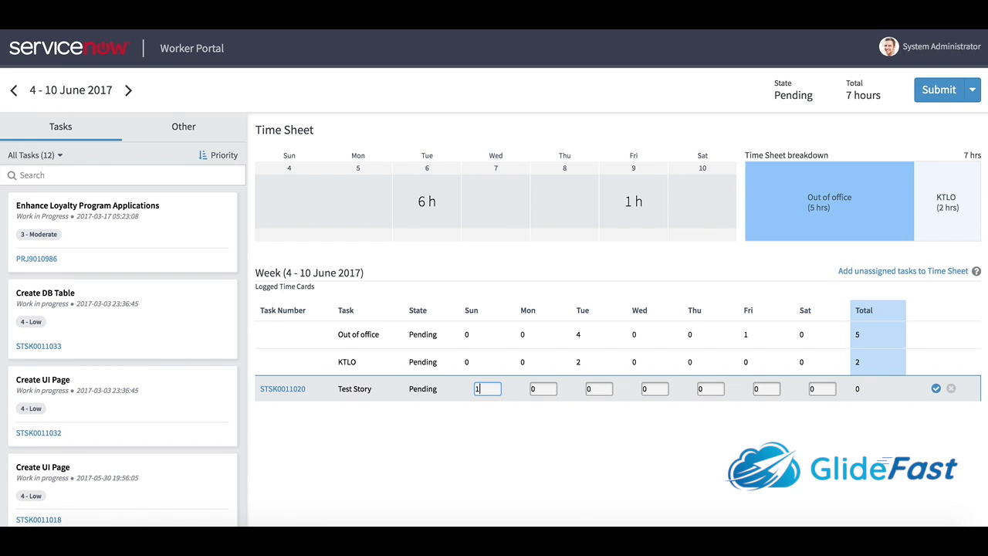
key(Tab)
key(shift+Tab)
click(593, 389)
key(BackSpace)
text(6)
click(935, 389)
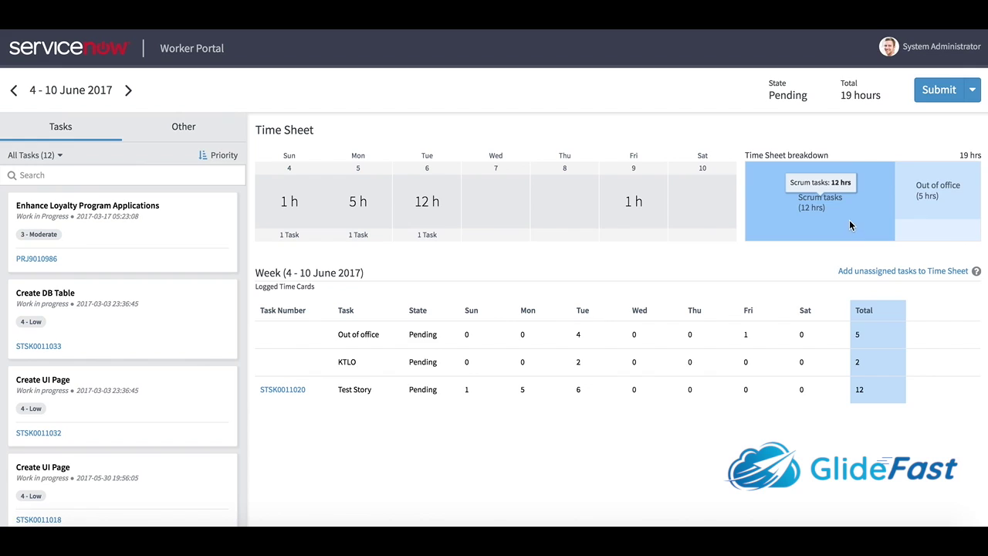
mouse_move(922, 211)
mouse_move(954, 234)
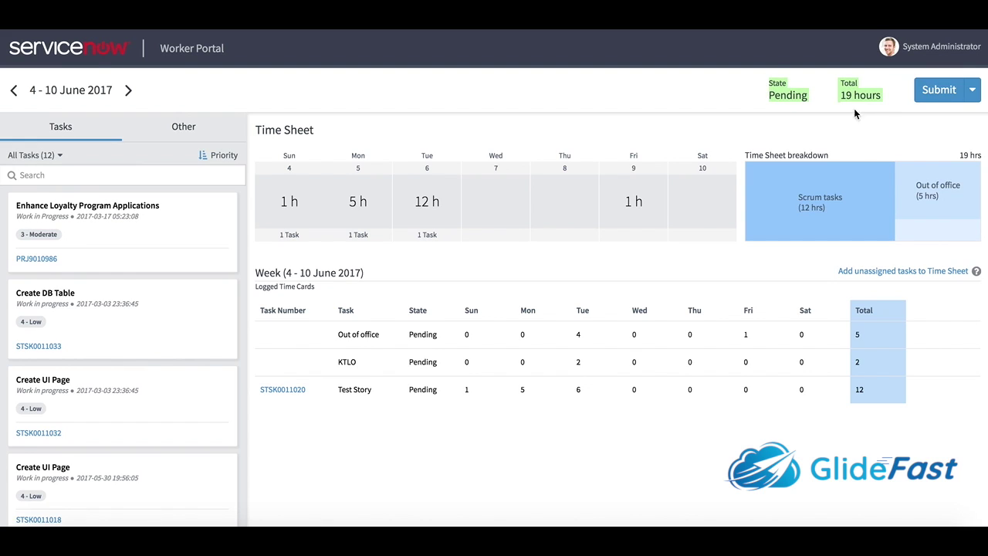
- Look over the other time card creation options and scroll through the time sheet
click(971, 90)
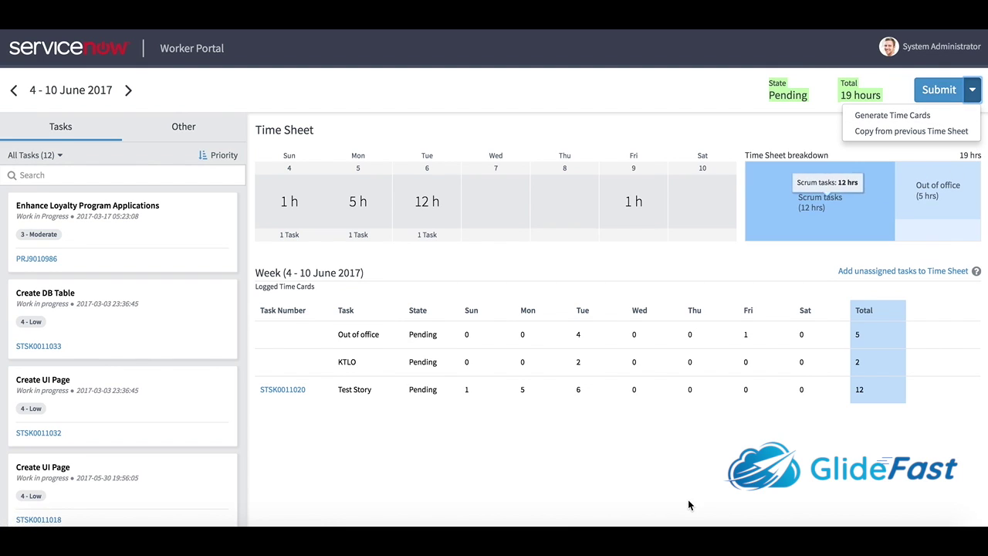
click(768, 384)
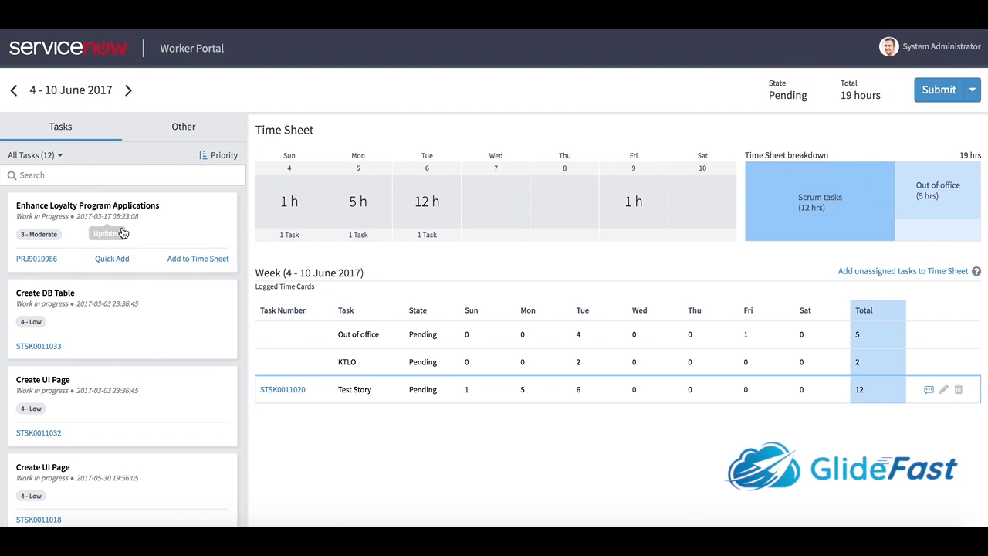
scroll(105, 333, down, 1)
scroll(105, 333, down, 5)
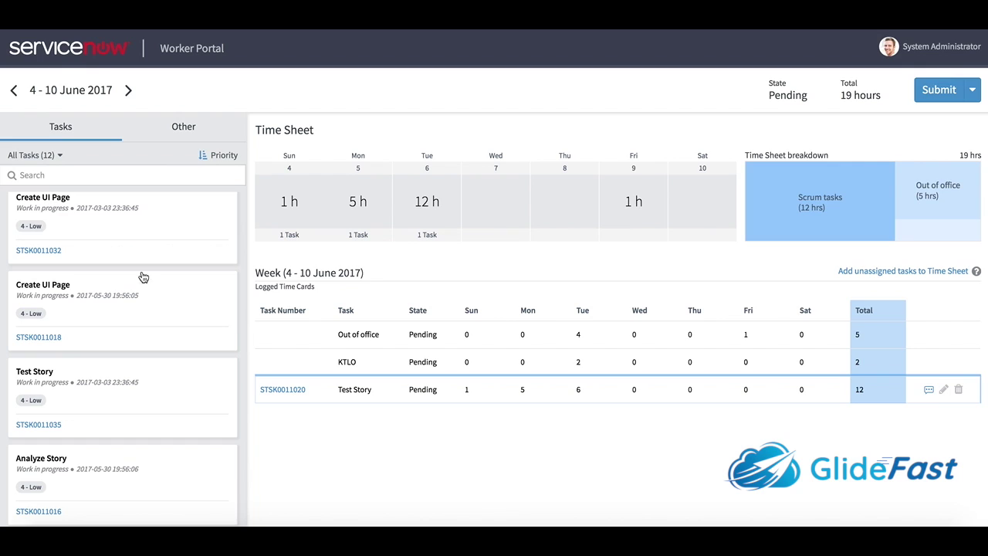
scroll(137, 460, down, 10)
scroll(137, 460, down, 3)
scroll(136, 464, up, 15)
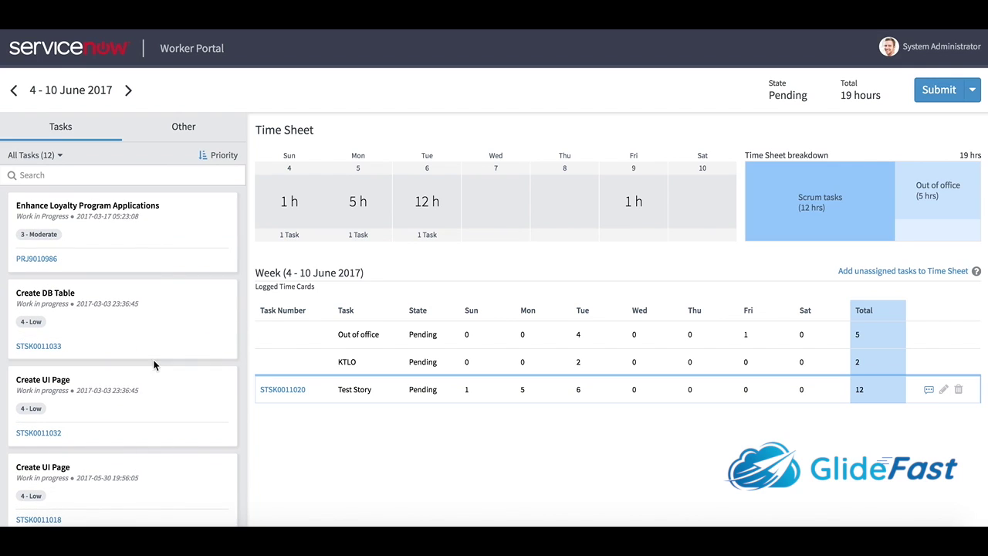
- Set the task list filter to Projects (2), showing Enhance Loyalty and Brazil rollout
click(58, 155)
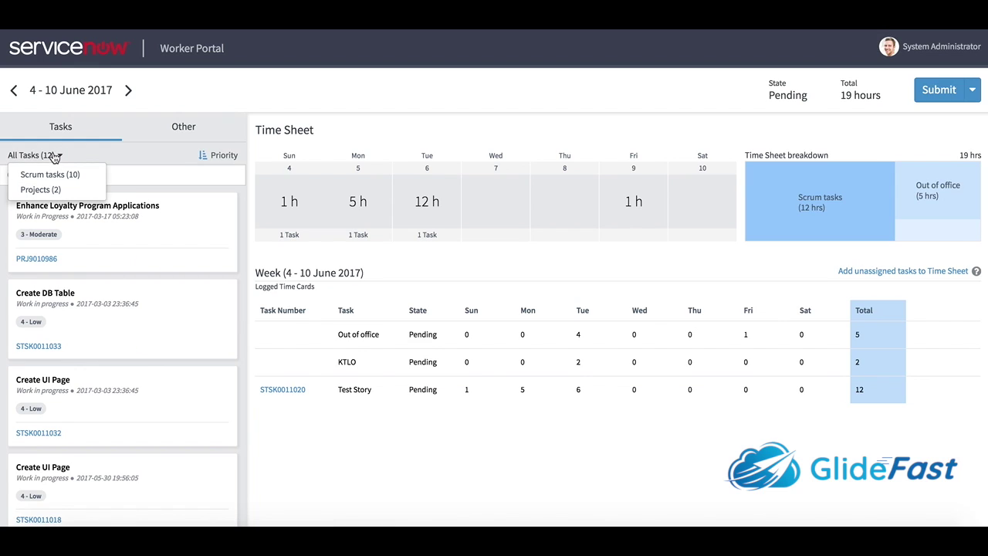
click(61, 191)
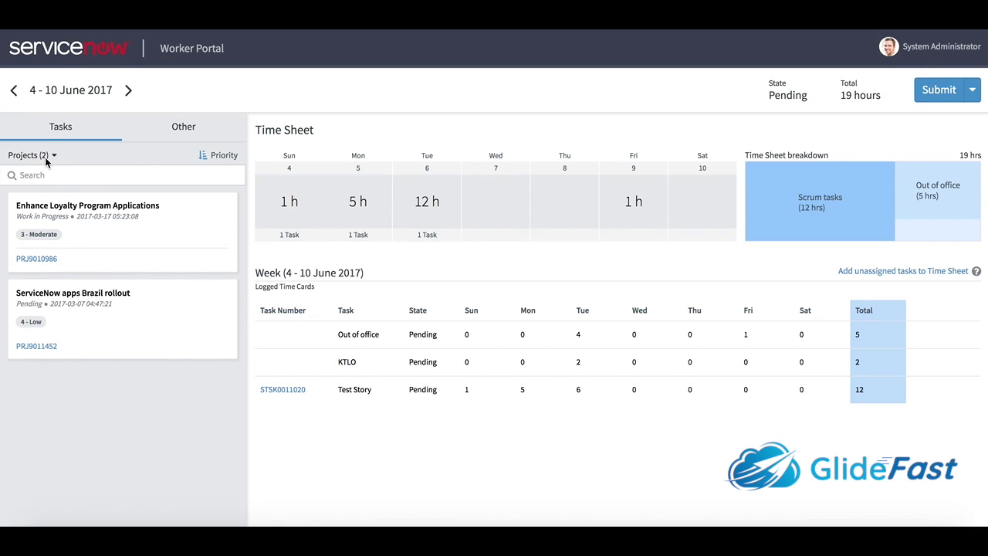
click(45, 157)
click(45, 189)
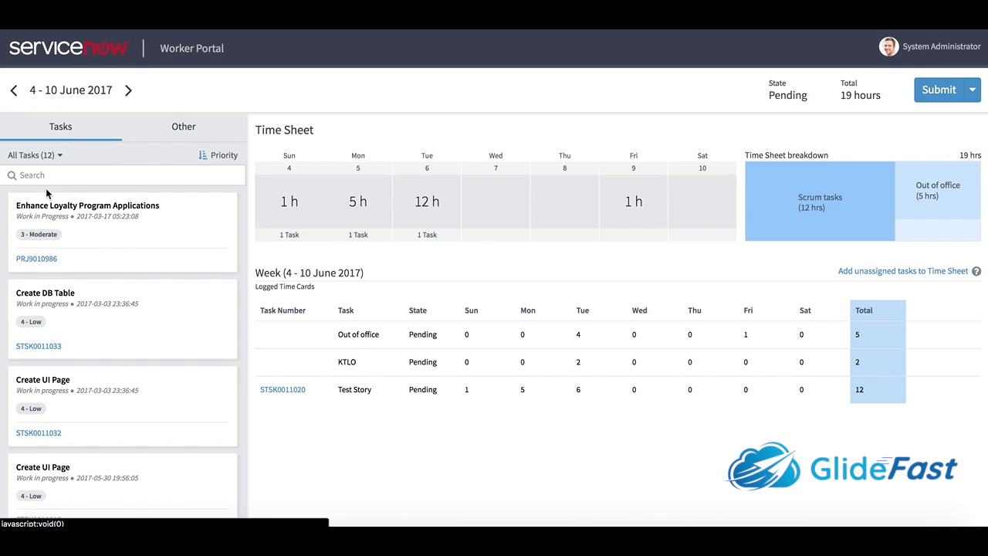
click(33, 155)
click(45, 191)
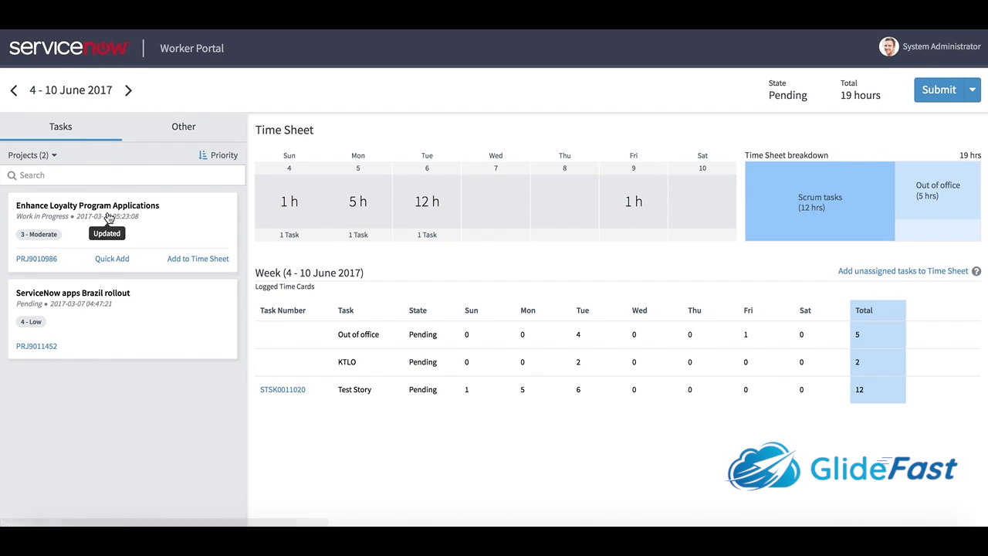
mouse_move(125, 232)
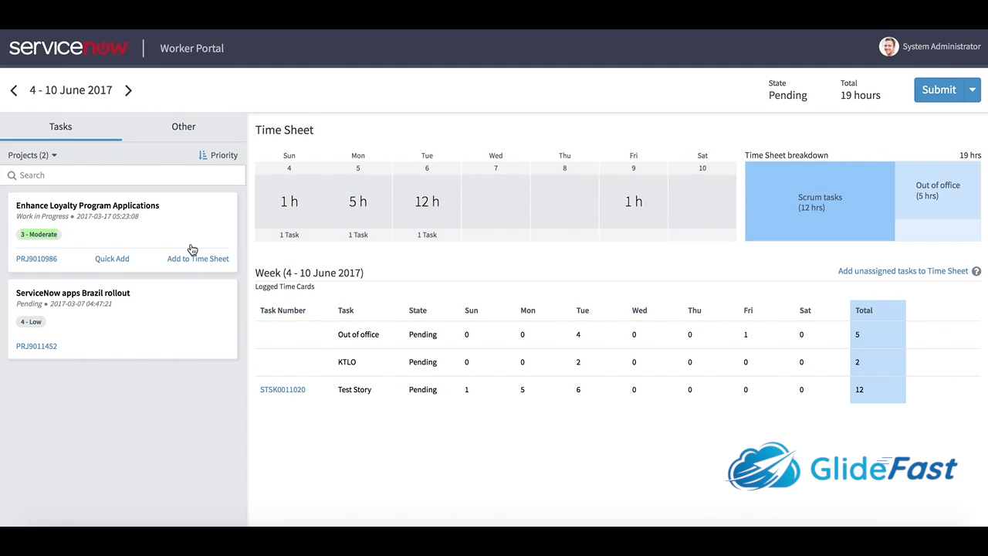
- Quick-add 5 hours of Build, Monday to Friday, to Enhance Loyalty Program Applications
click(110, 260)
click(149, 287)
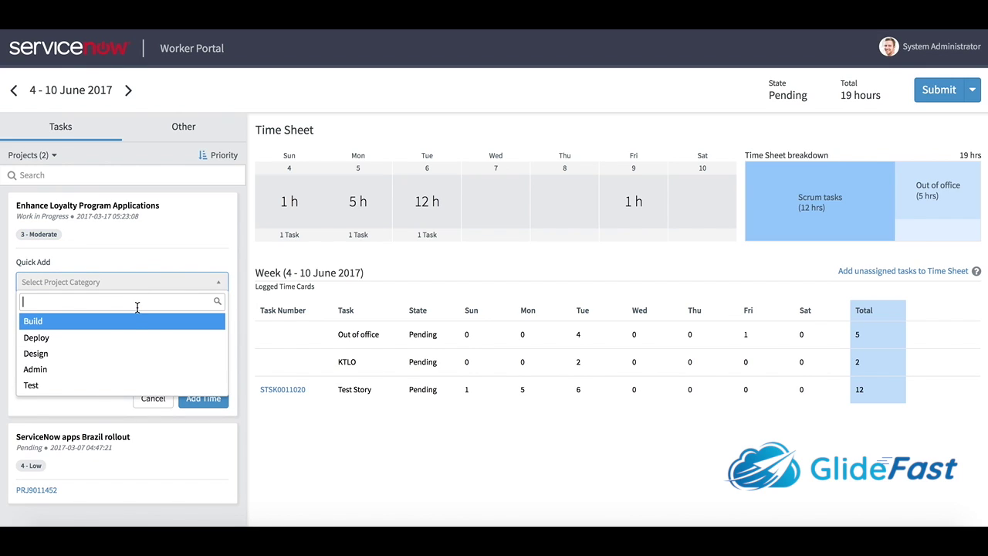
click(130, 320)
click(140, 337)
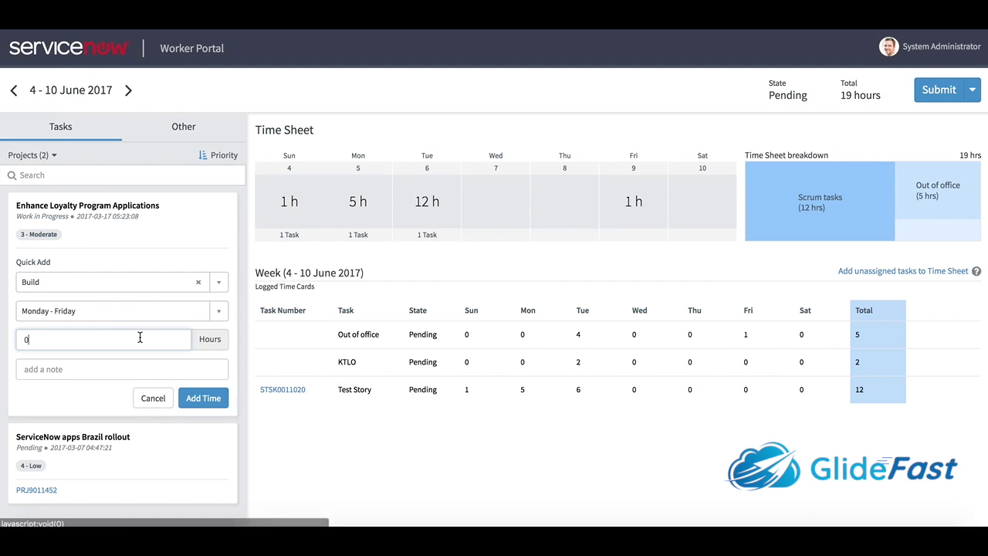
text(5)
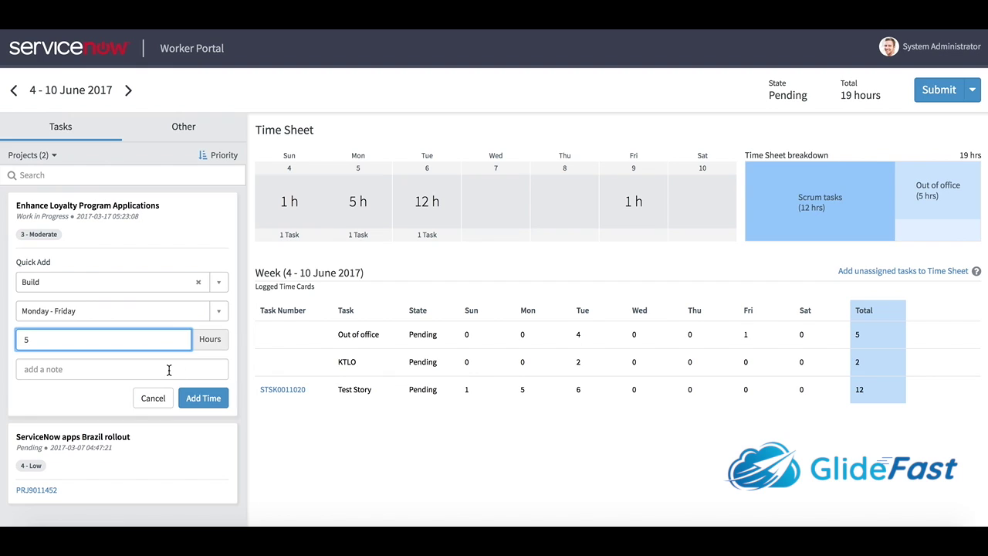
click(203, 397)
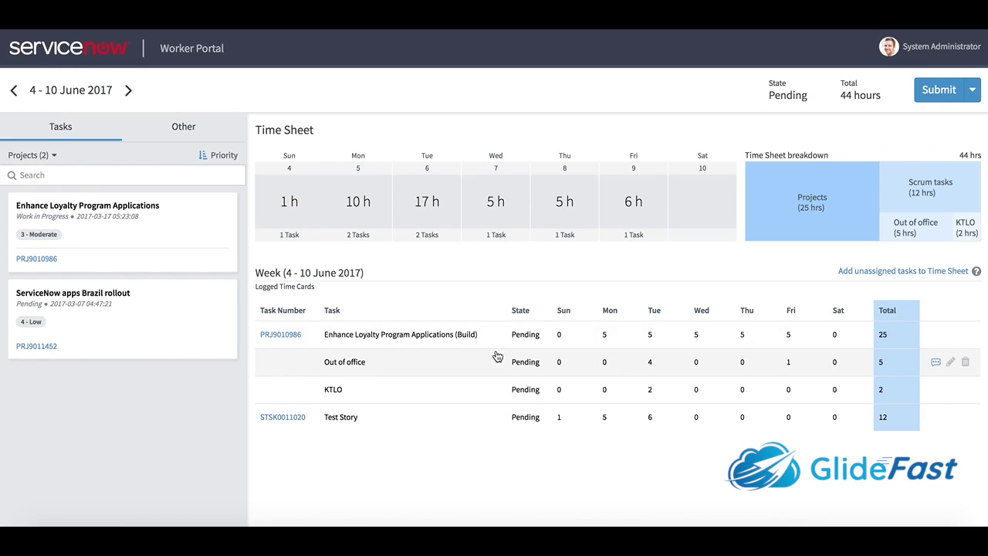
- Quick-add 2 extra hours for Monday only to the Enhance Loyalty project
mouse_move(69, 264)
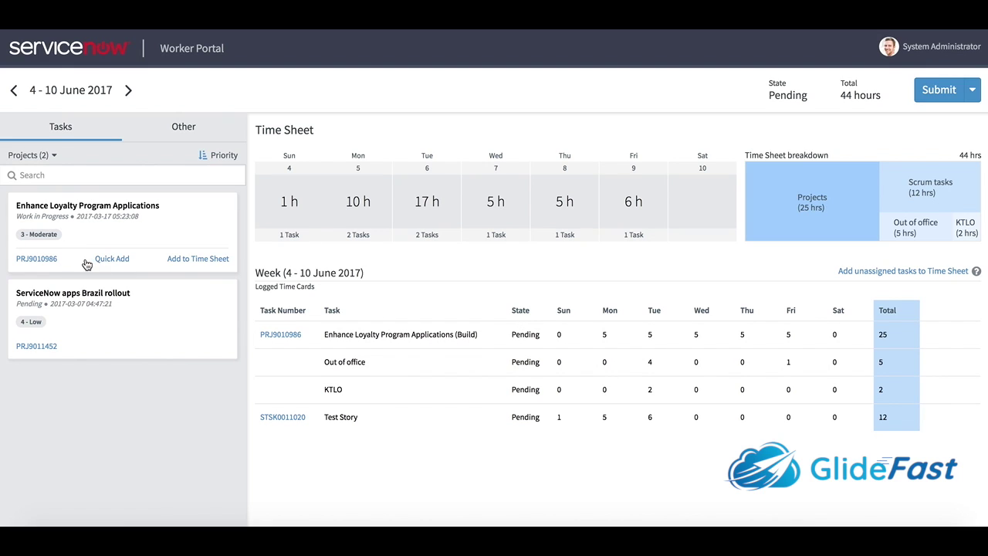
click(200, 260)
click(122, 263)
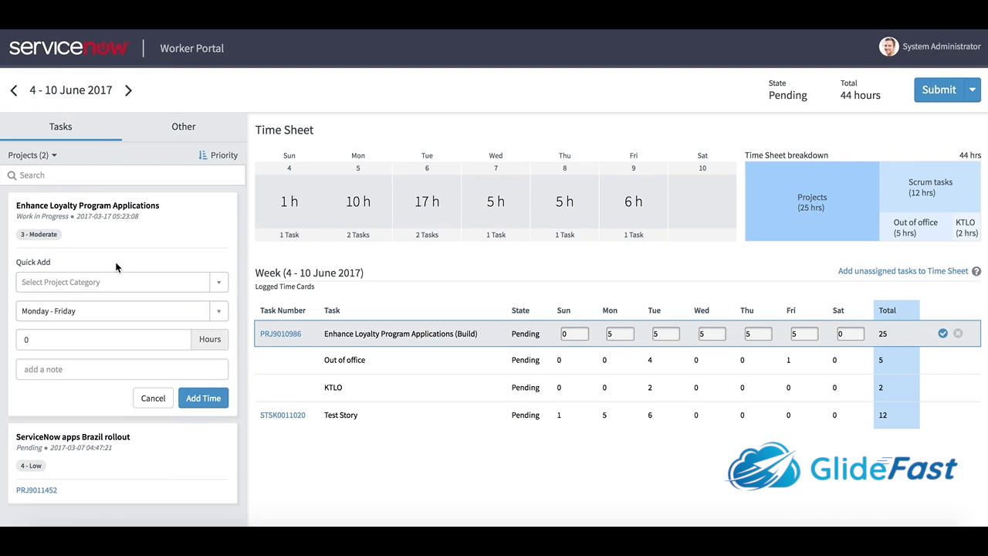
click(131, 312)
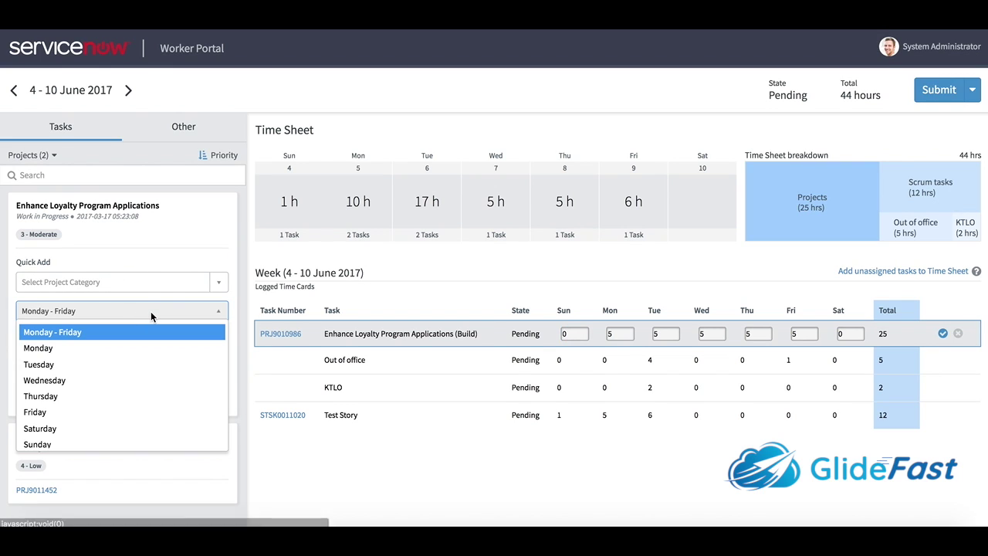
click(116, 331)
click(116, 341)
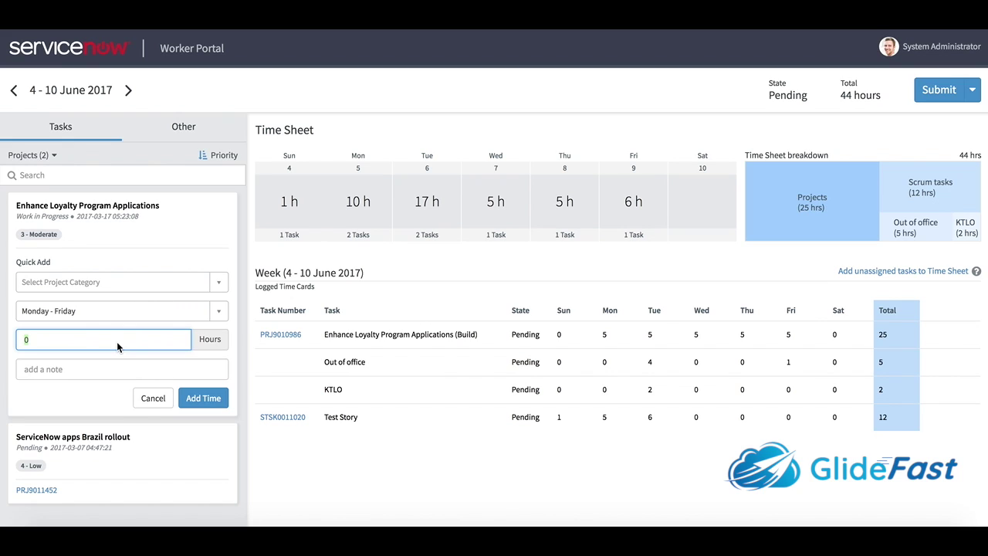
text(2)
click(177, 310)
click(143, 347)
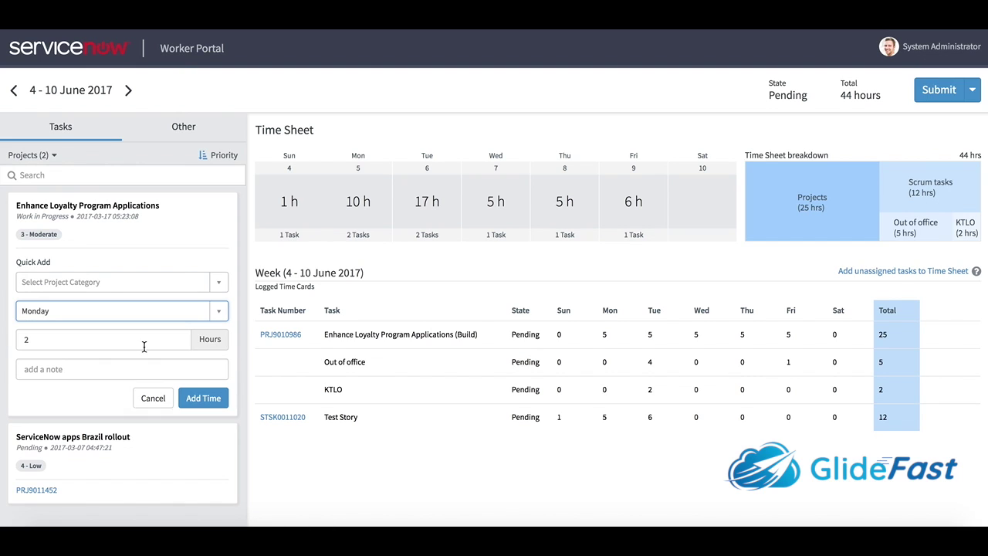
click(202, 398)
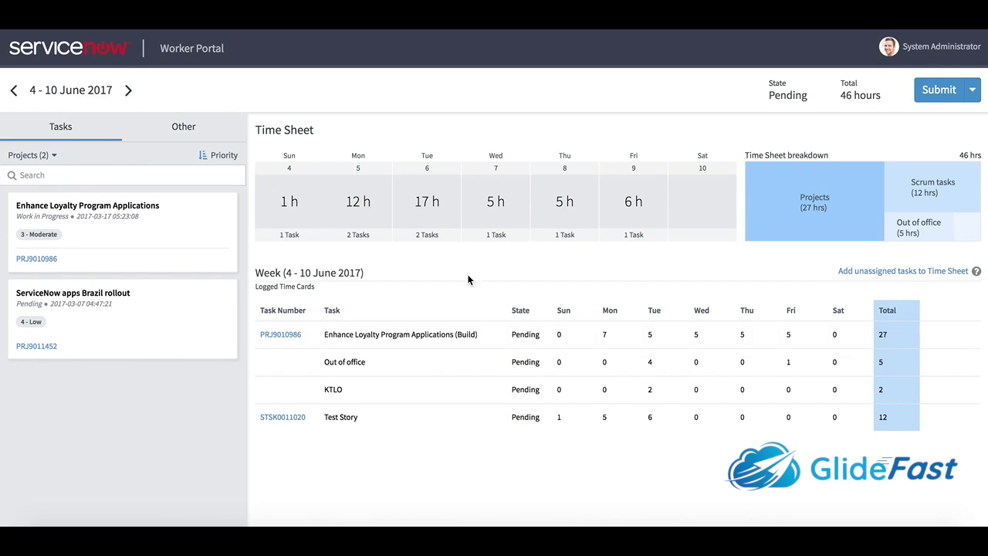
- Add ServiceNow apps Brazil rollout with 3 hours Monday and 2 hours each Tuesday–Thursday
mouse_move(135, 292)
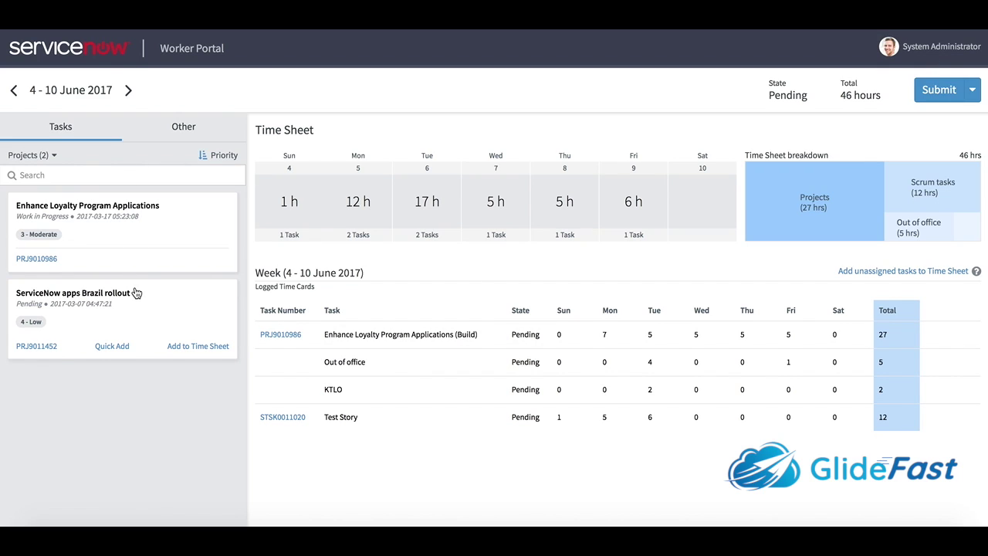
click(210, 346)
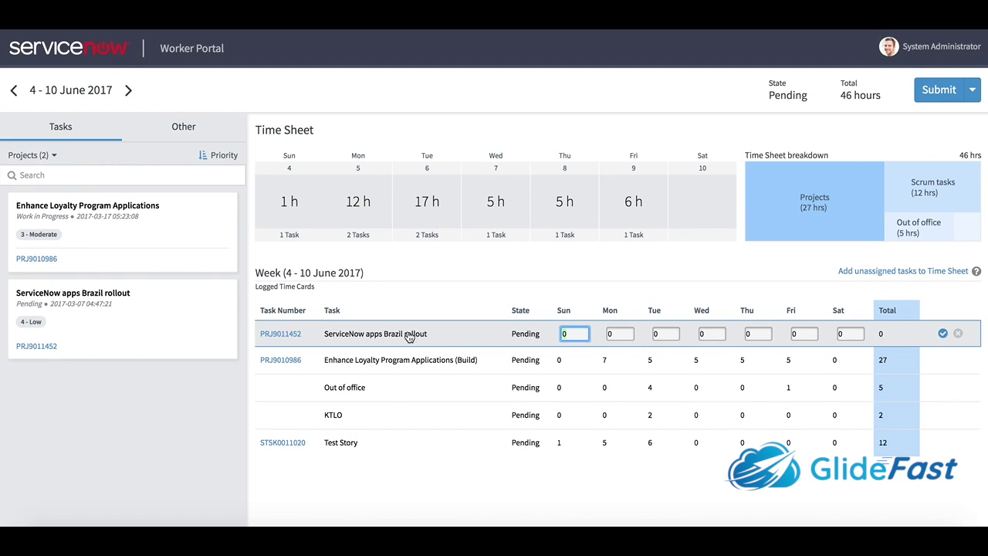
click(632, 337)
text(3)
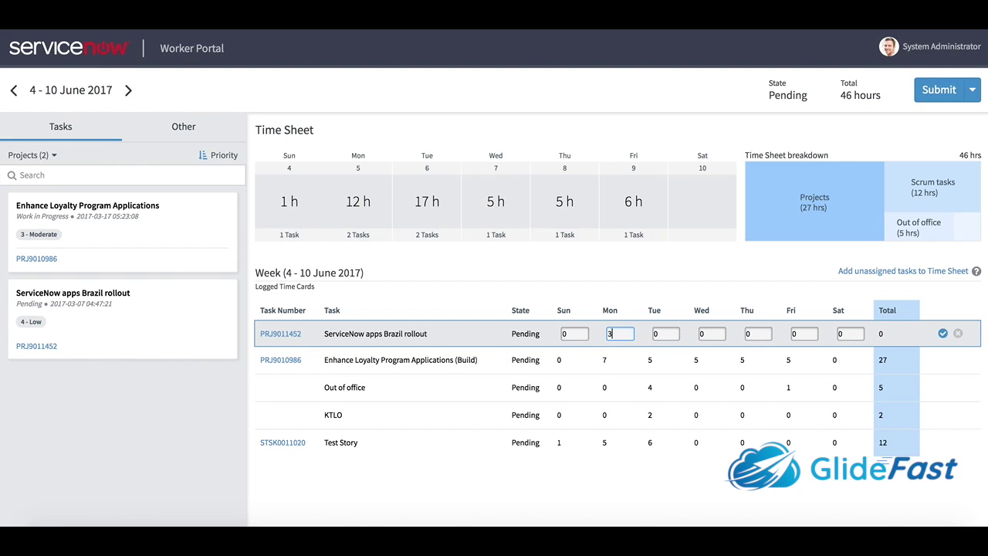
key(Tab)
text(2)
key(Tab)
text(2)
key(Tab)
text(2)
click(943, 334)
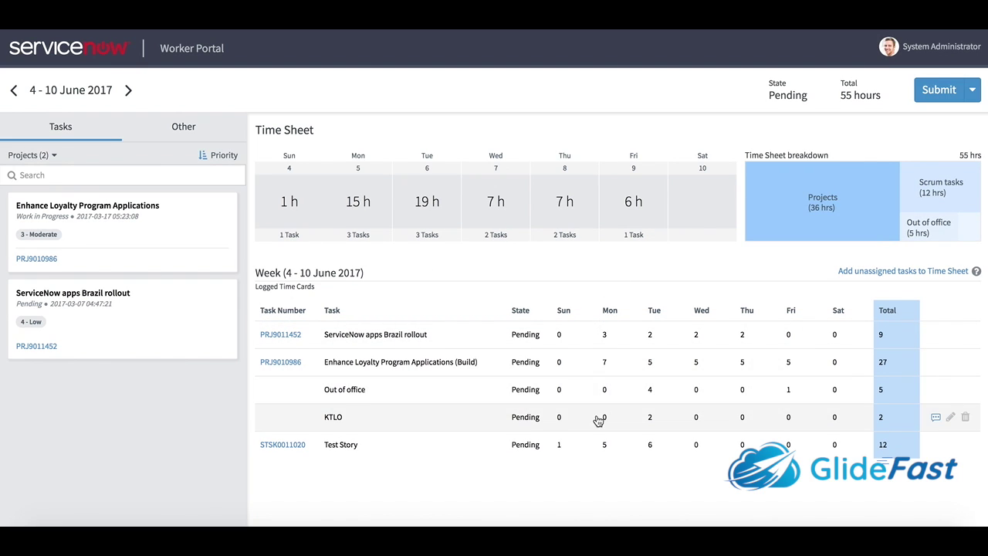
mouse_move(764, 197)
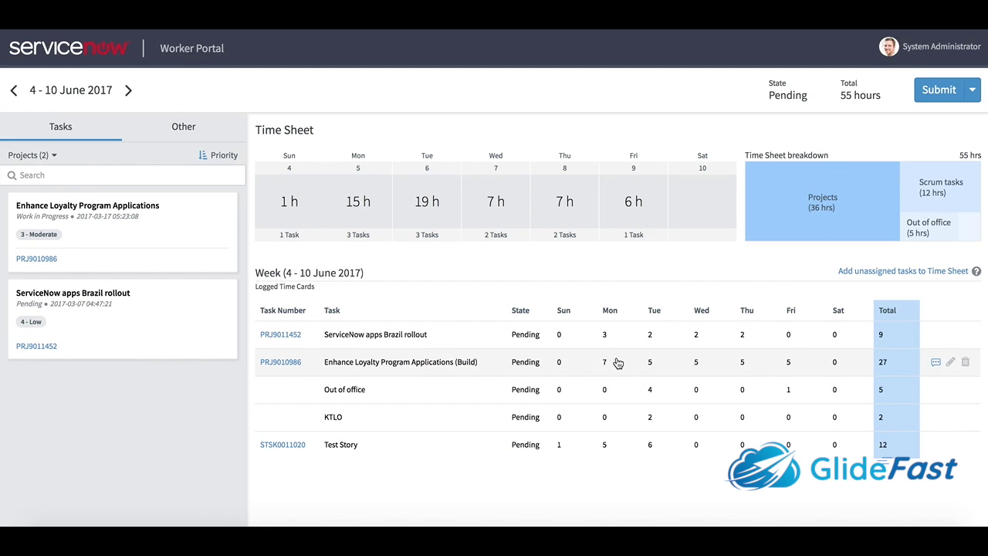
- Add Meeting and Training cards from the Other categories, logging 2 Monday hours on Training
click(171, 125)
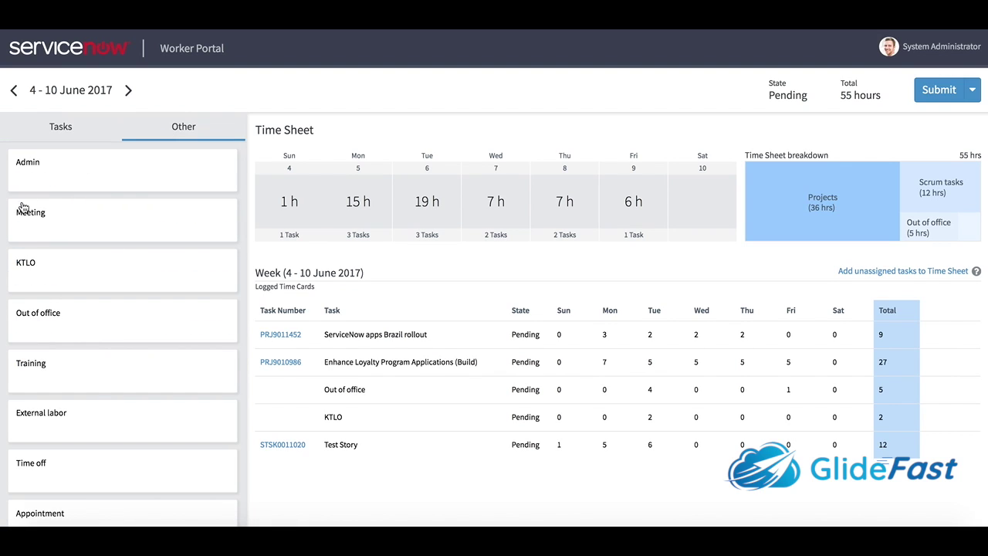
mouse_move(39, 230)
mouse_move(201, 377)
click(207, 383)
click(623, 333)
text(2)
key(Return)
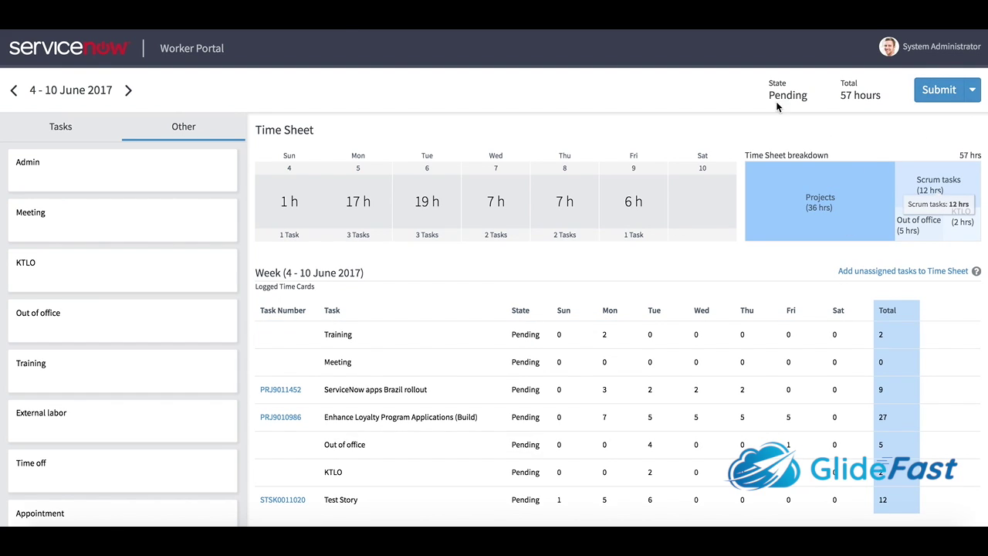
- Give the Meeting card 4 Wednesday hours and submit the 61-hour time sheet
click(939, 90)
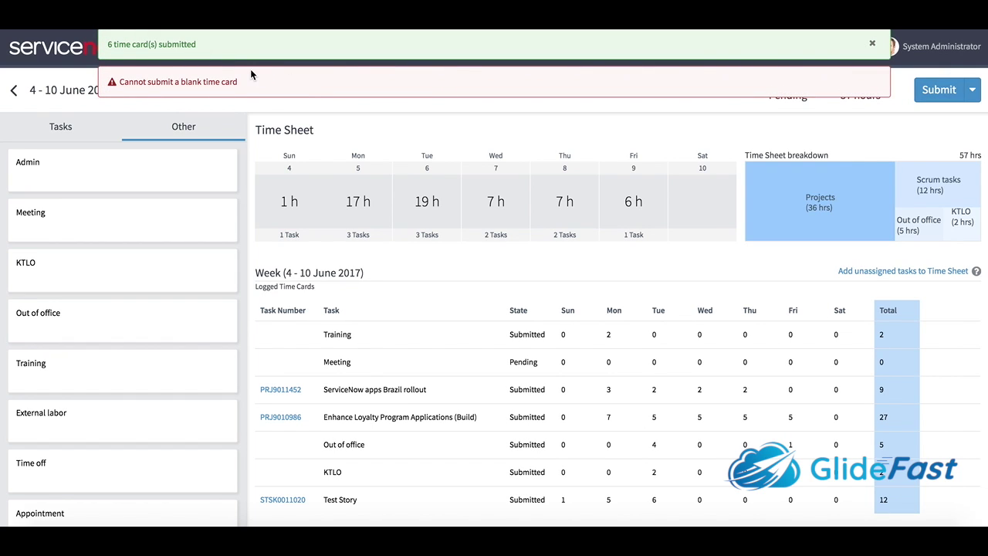
click(739, 363)
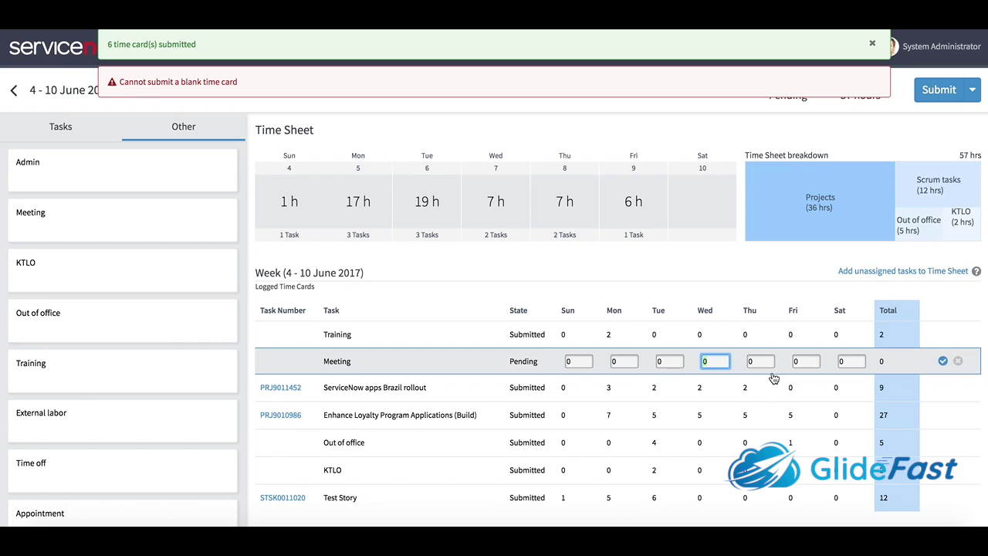
click(931, 367)
click(943, 360)
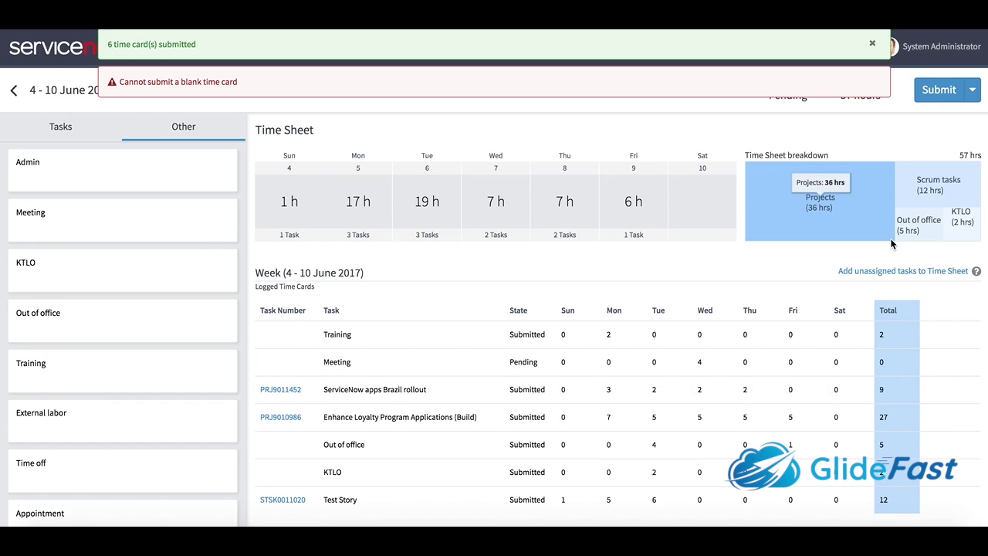
click(935, 90)
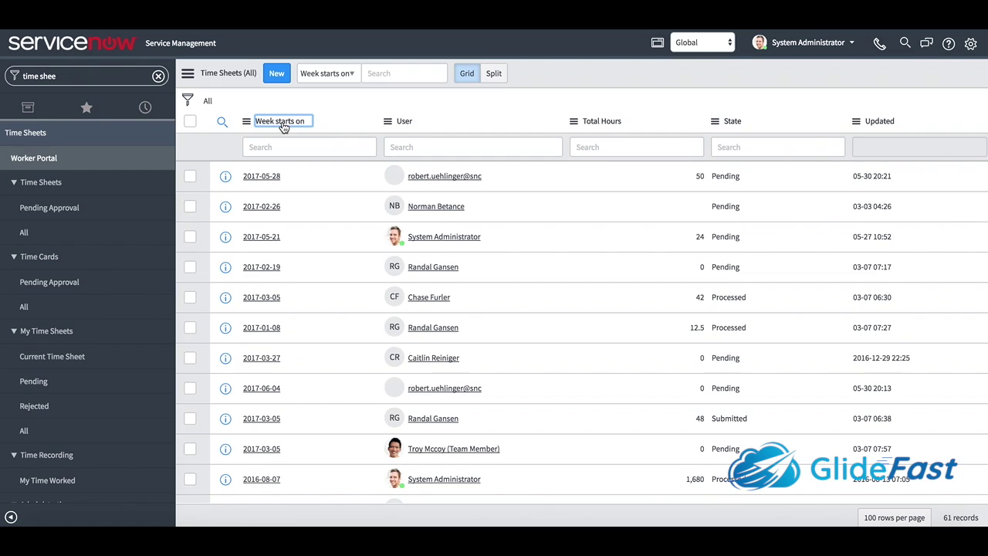
- Open the Time Sheets > All list from the navigator
click(57, 232)
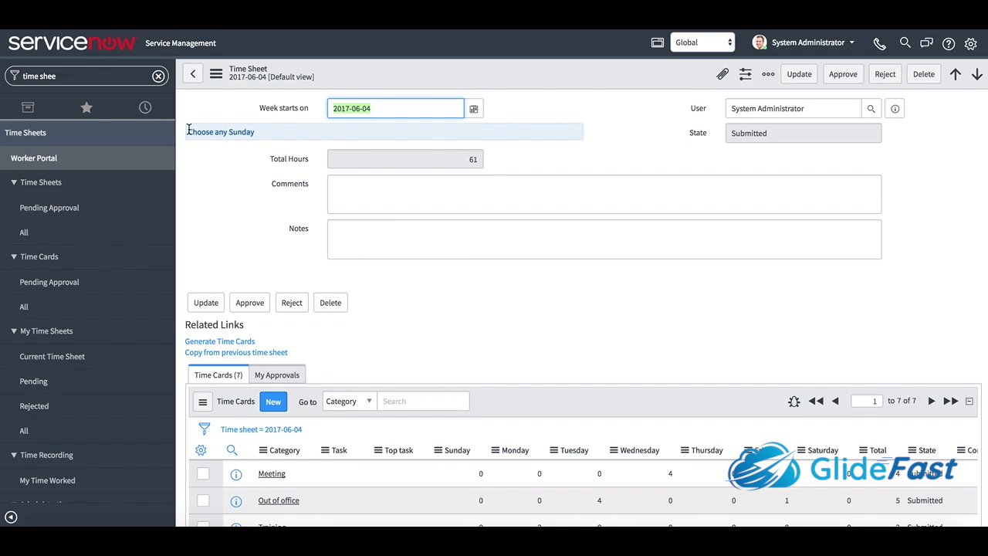
- Change Week starts on to 2017-06-06, save, and dismiss the weeks-must-start-on-Sunday error
drag(188, 129, 539, 199)
click(475, 110)
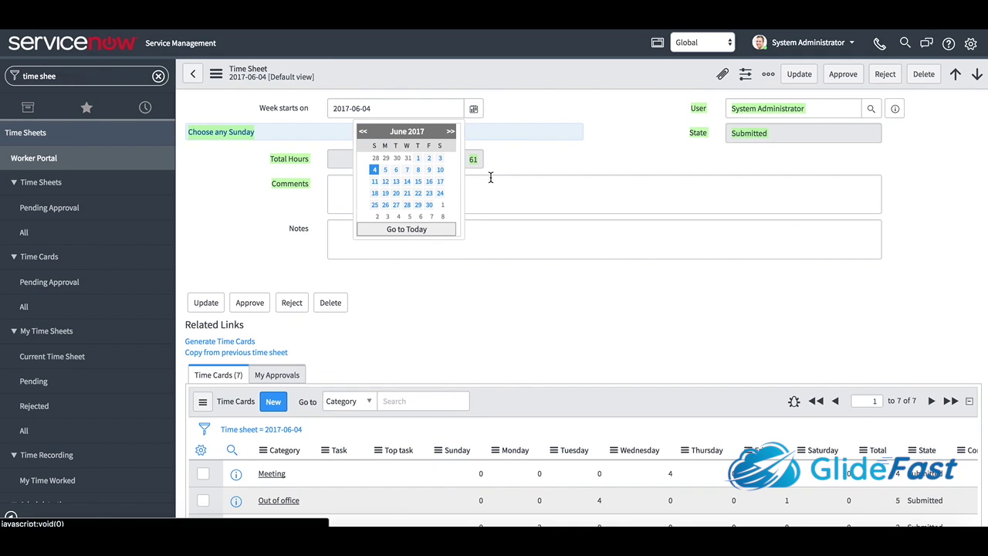
click(396, 171)
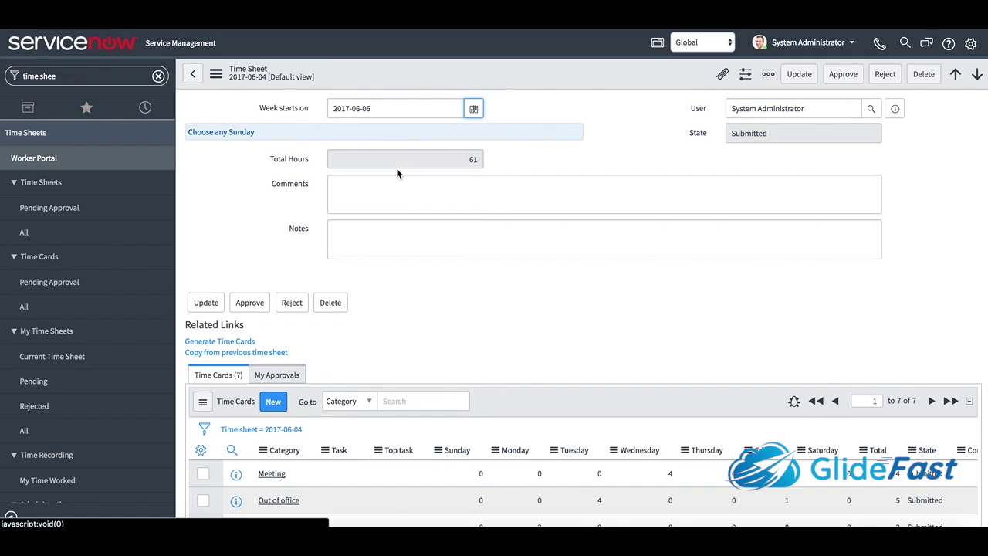
right_click(526, 80)
click(540, 81)
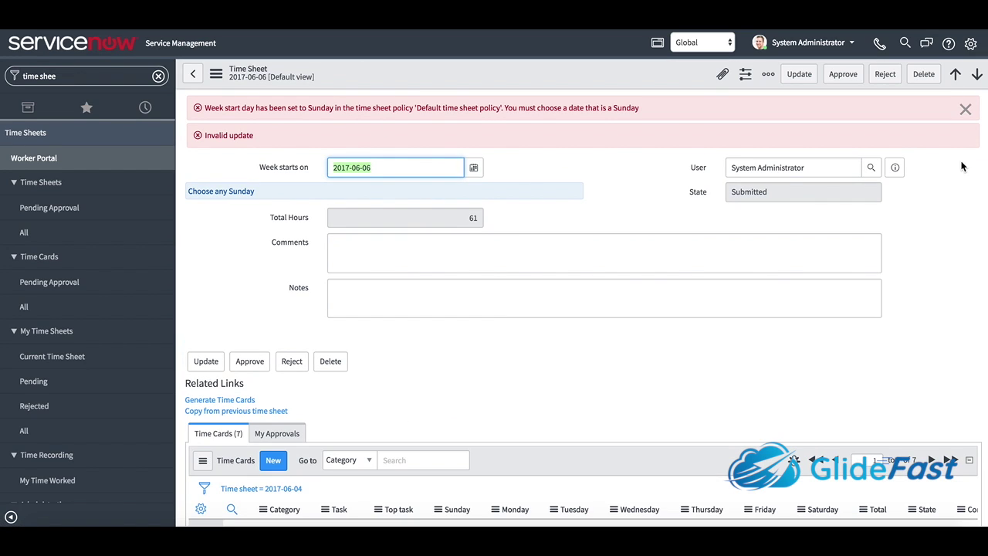
click(965, 109)
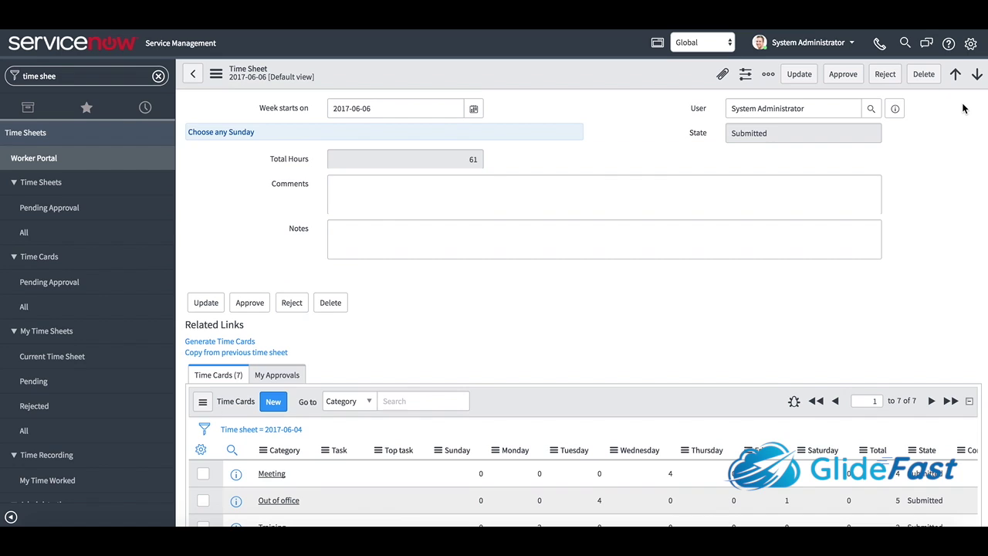
- Review the record's Sunday hint, Total Hours and Notes fields
drag(186, 130, 283, 133)
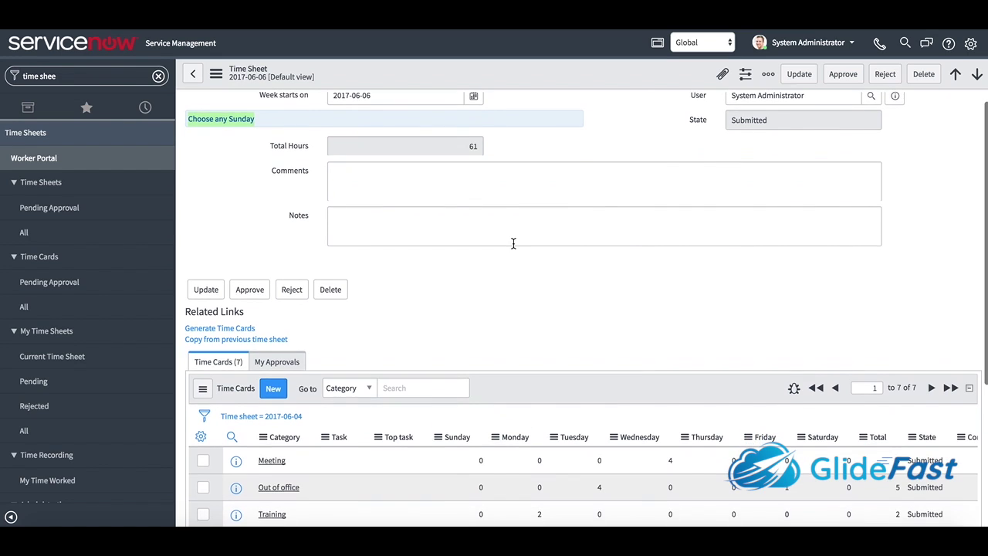
scroll(514, 242, down, 2)
scroll(456, 167, up, 2)
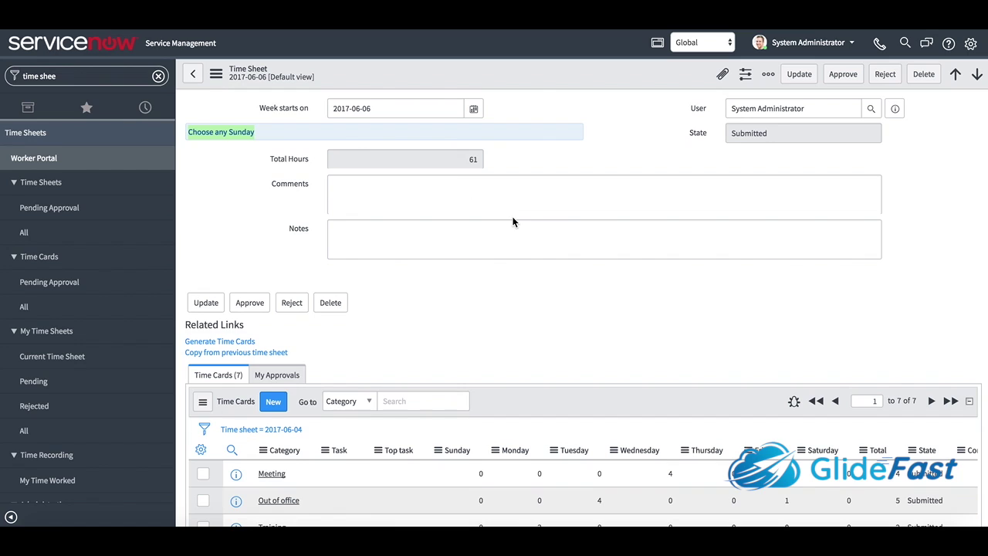
click(415, 162)
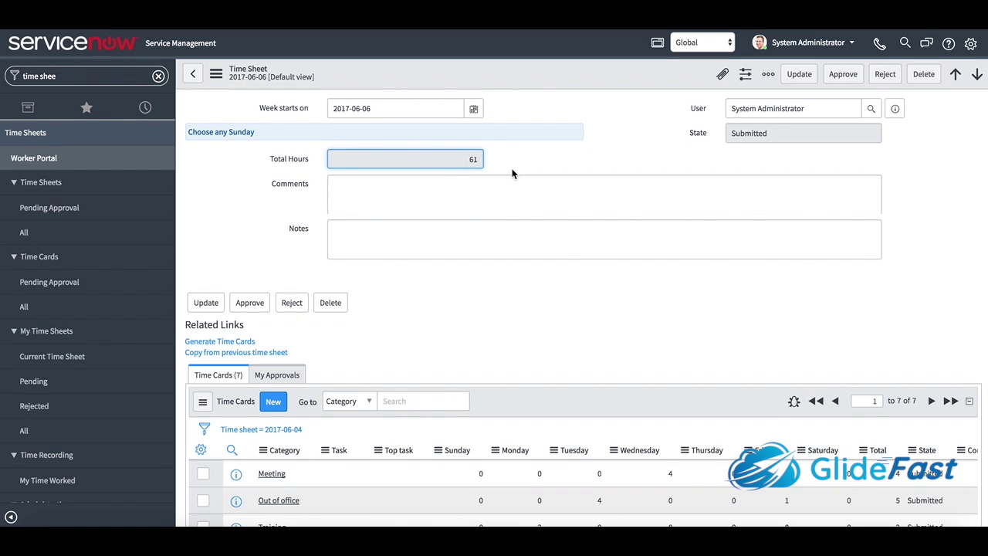
click(503, 249)
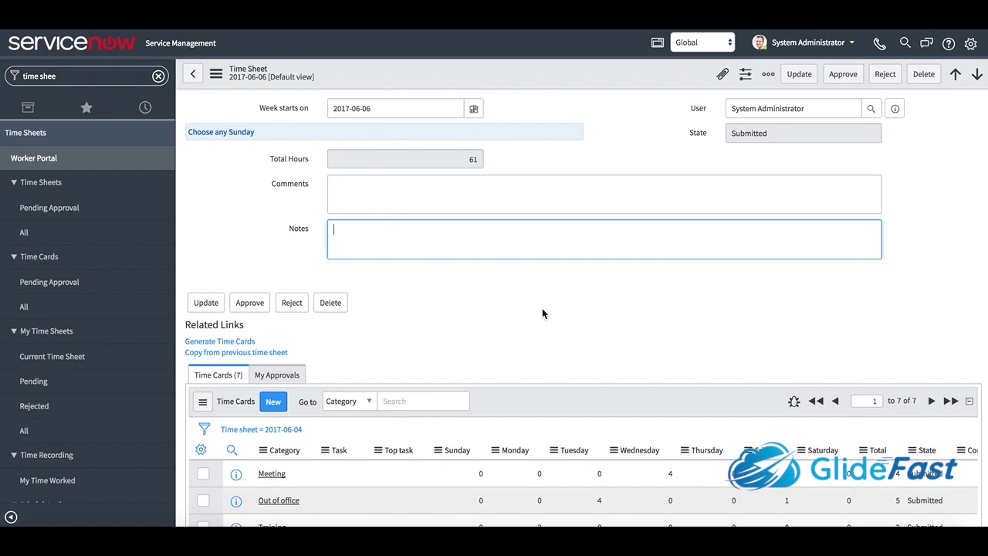
scroll(543, 312, down, 5)
- Open the 'Time sheet = 2017-06-04' Time Cards list in a new window
scroll(543, 312, down, 1)
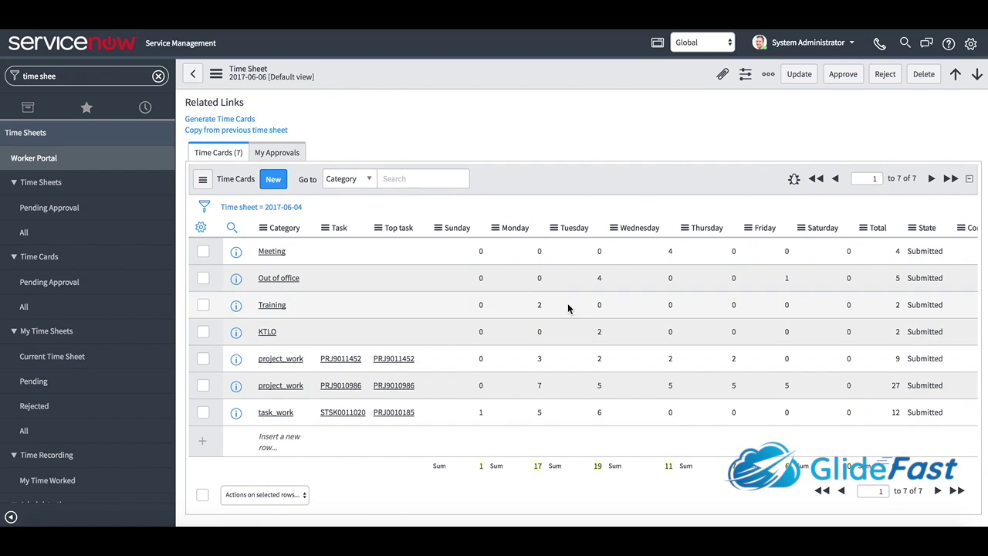
right_click(278, 209)
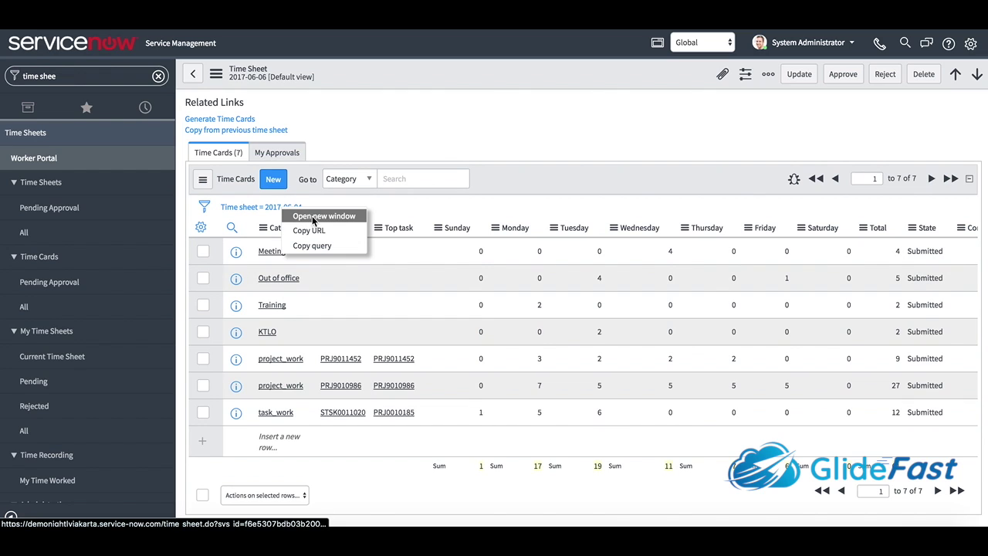
click(314, 217)
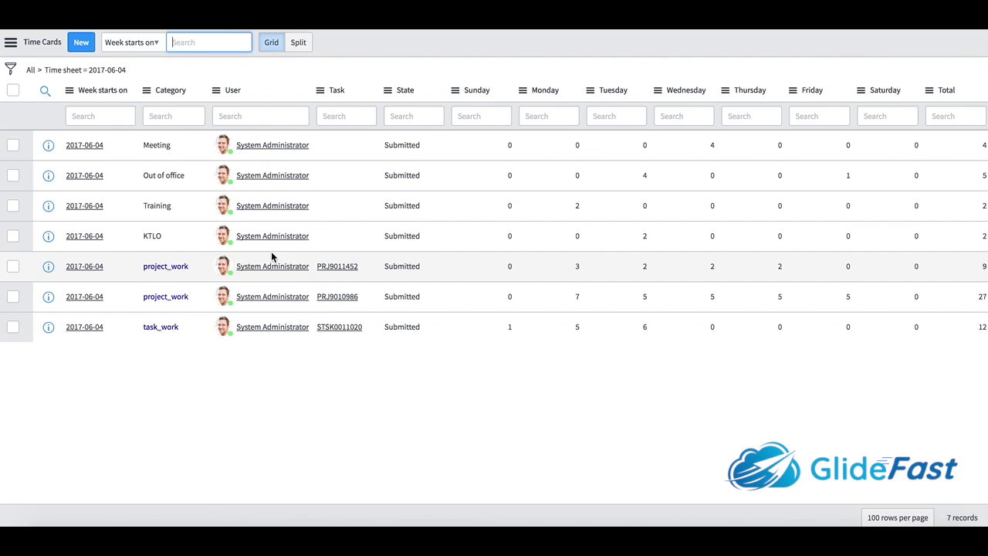
- Preview the Meeting time card (4 hours Wednesday, Submitted, no task) and open its full record
click(46, 148)
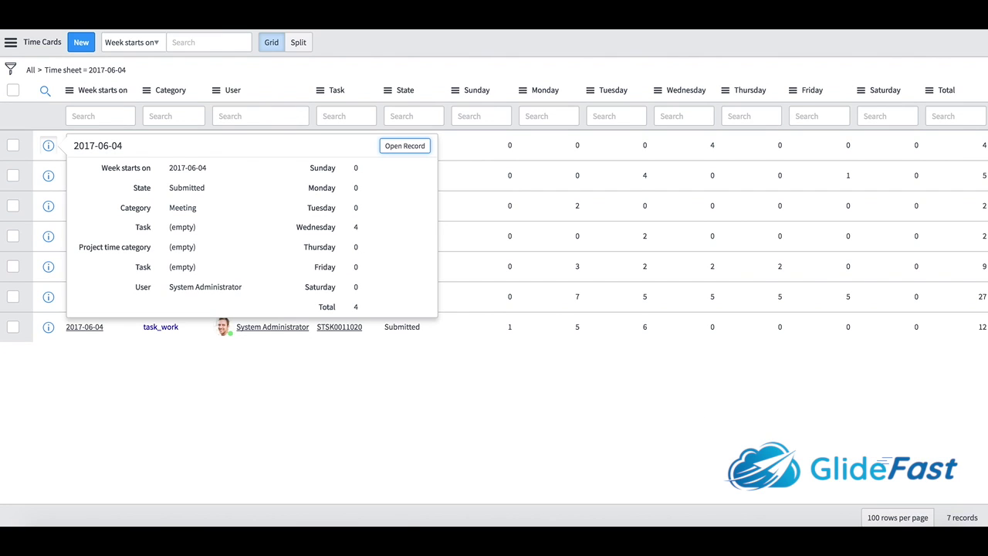
click(449, 68)
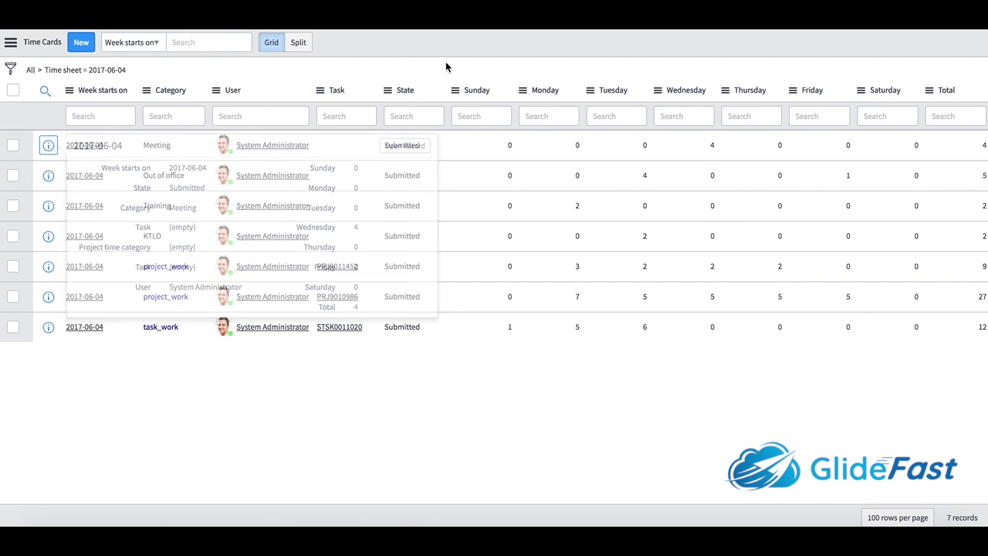
click(50, 146)
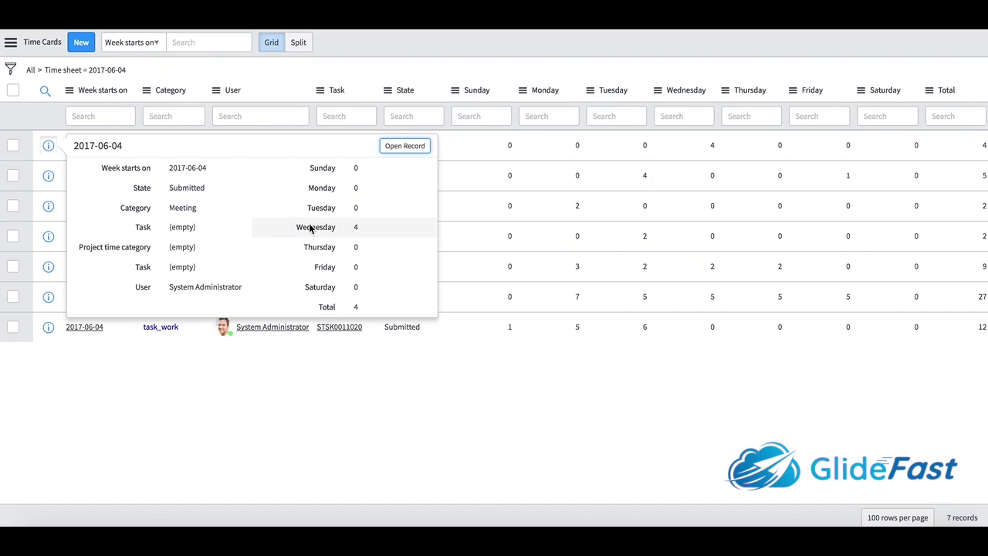
click(400, 146)
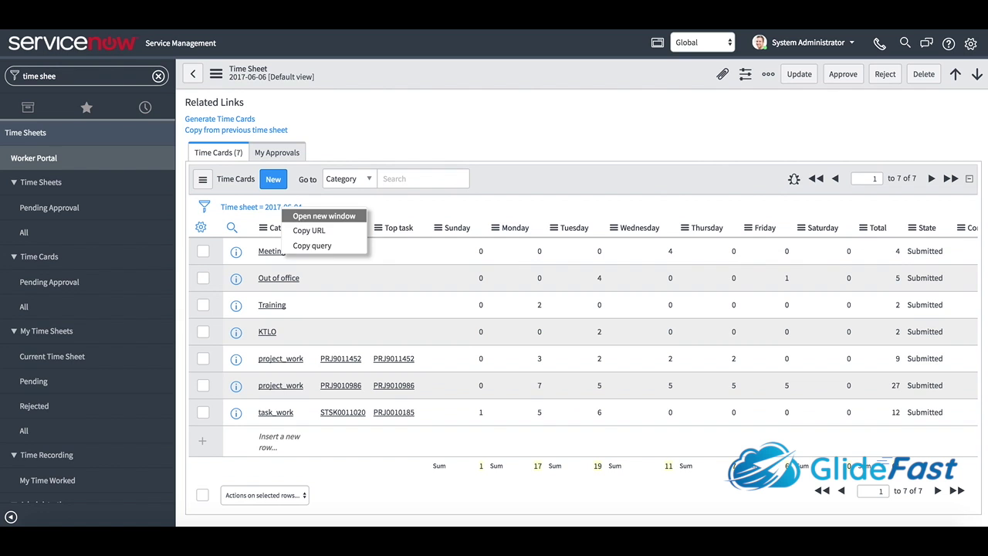
- Dismiss the link menu and scroll through the 2017-06-04 time sheet form and its seven time cards
key(Escape)
scroll(366, 131, up, 3)
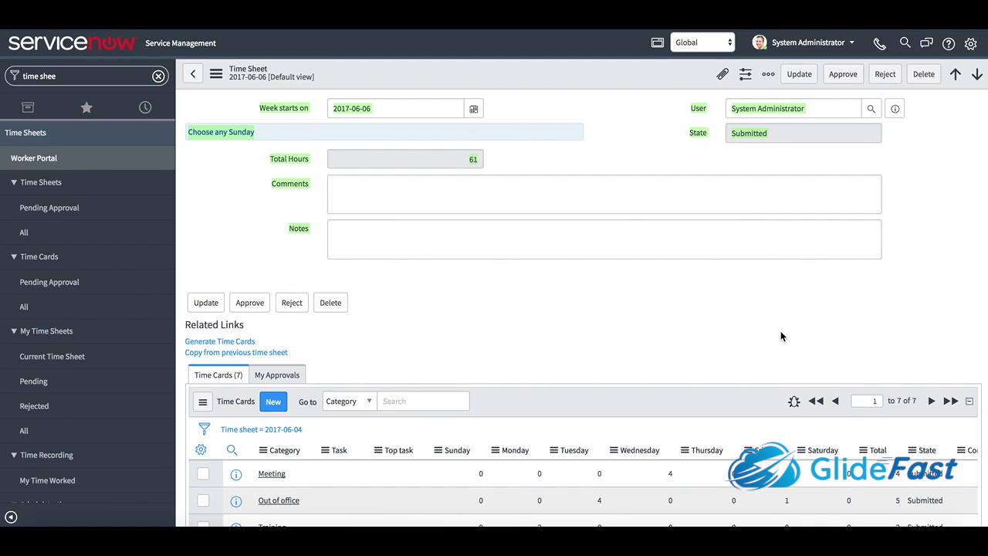
scroll(561, 351, down, 2)
scroll(561, 349, down, 1)
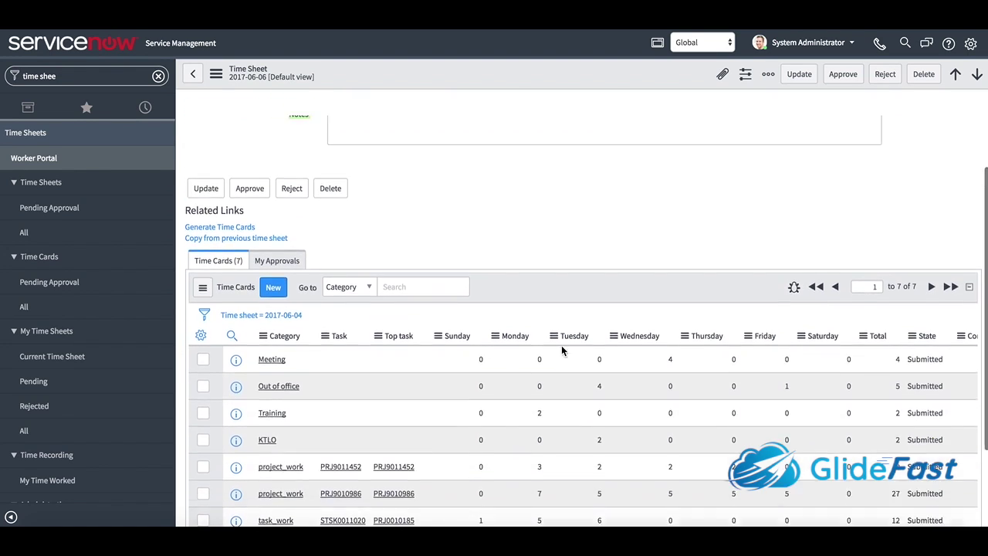
scroll(561, 350, up, 2)
scroll(562, 350, down, 5)
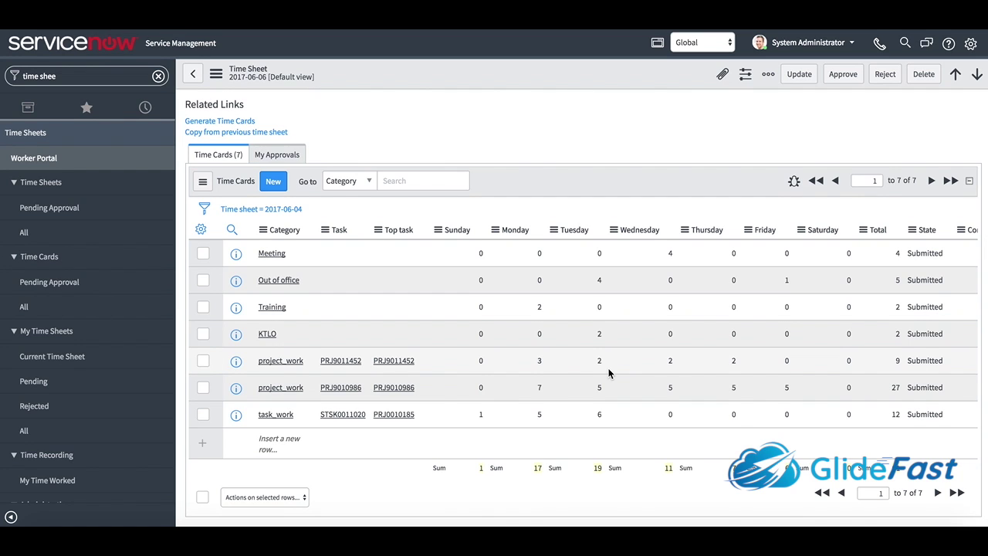
scroll(608, 373, up, 5)
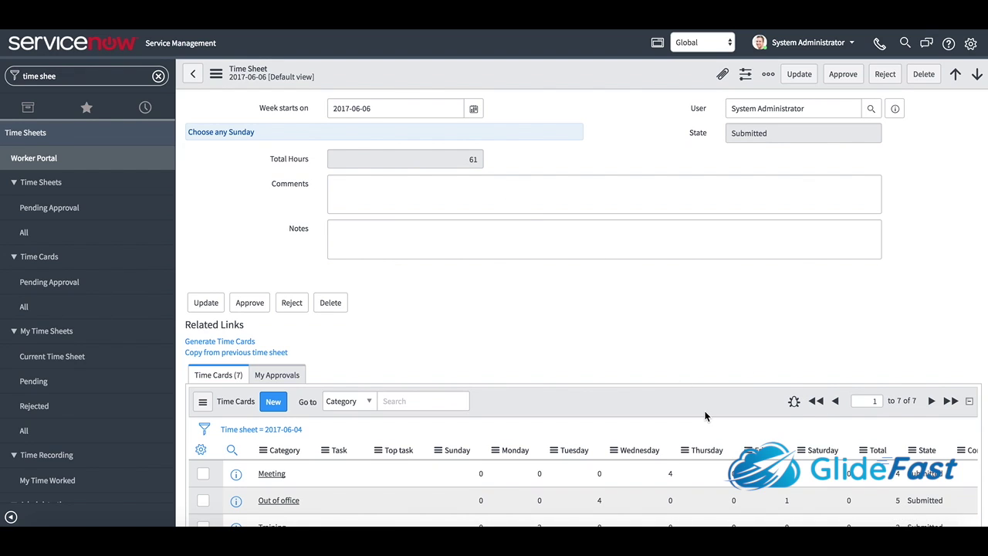
scroll(639, 452, down, 3)
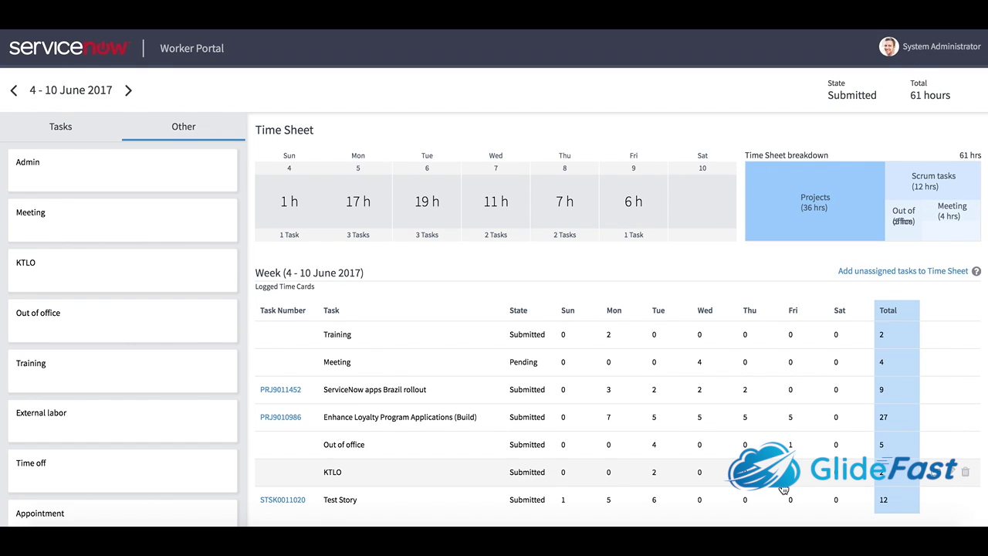
- Show the Tasks list on the 4–10 June 2017 time sheet with the two assigned projects
click(102, 139)
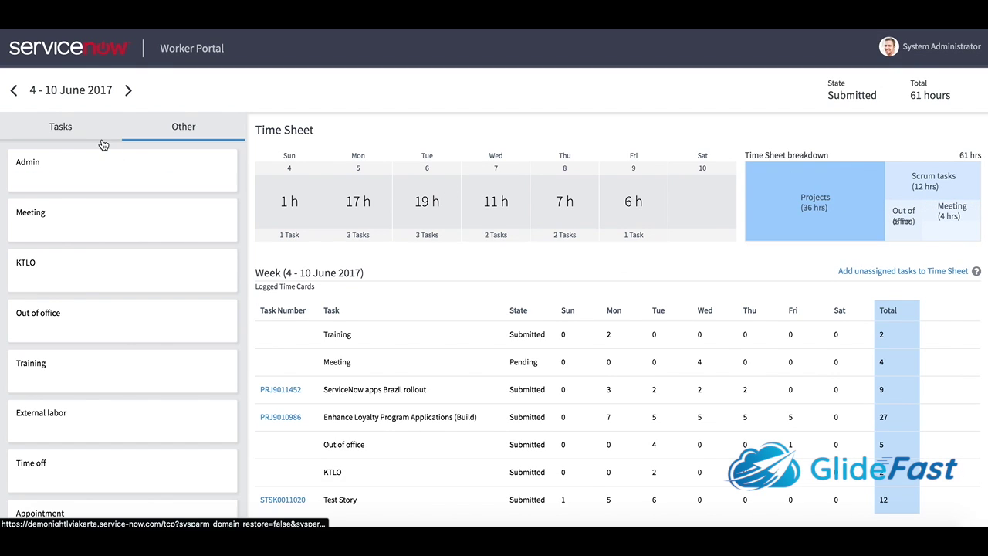